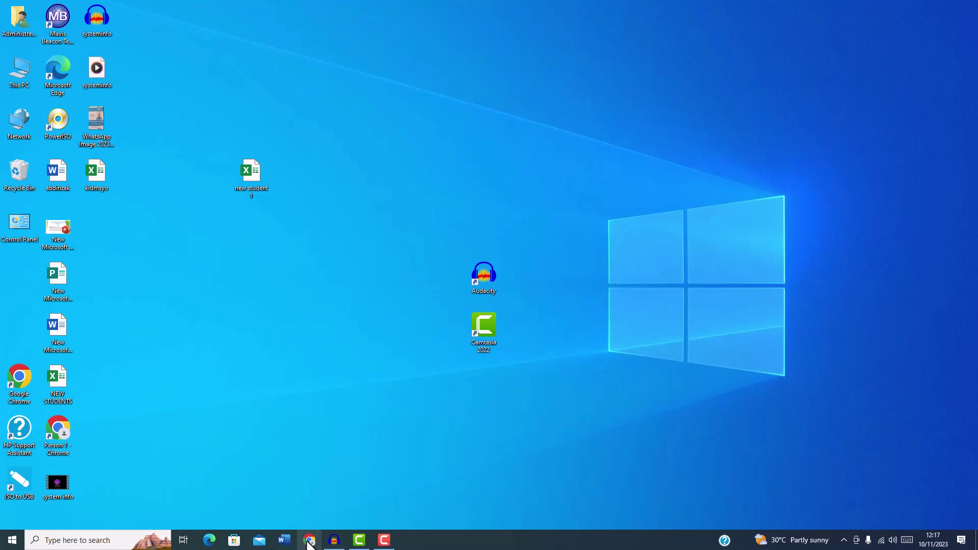
# - Open Google Chrome and run a Google search for mysms hormuud
pyautogui.click(309, 541)
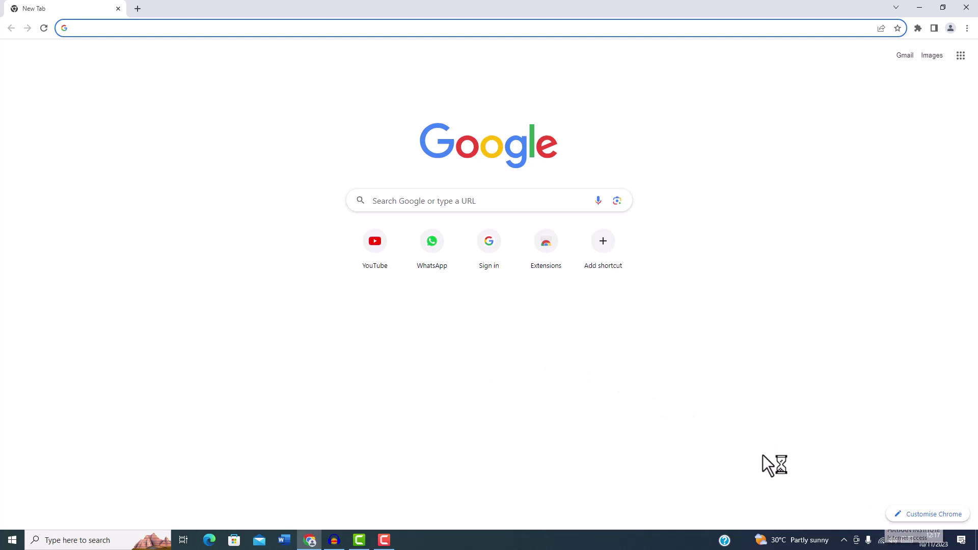
pyautogui.moveTo(310, 540)
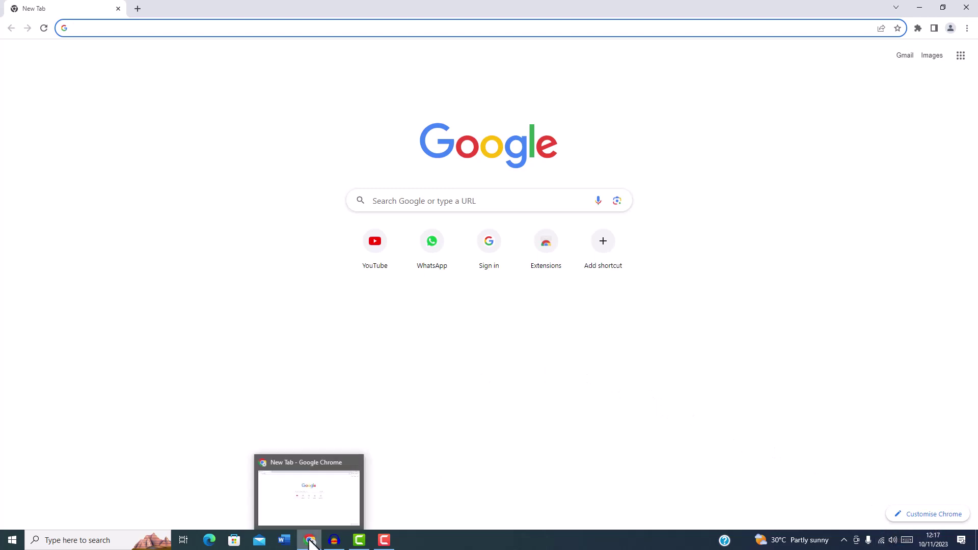
pyautogui.click(108, 29)
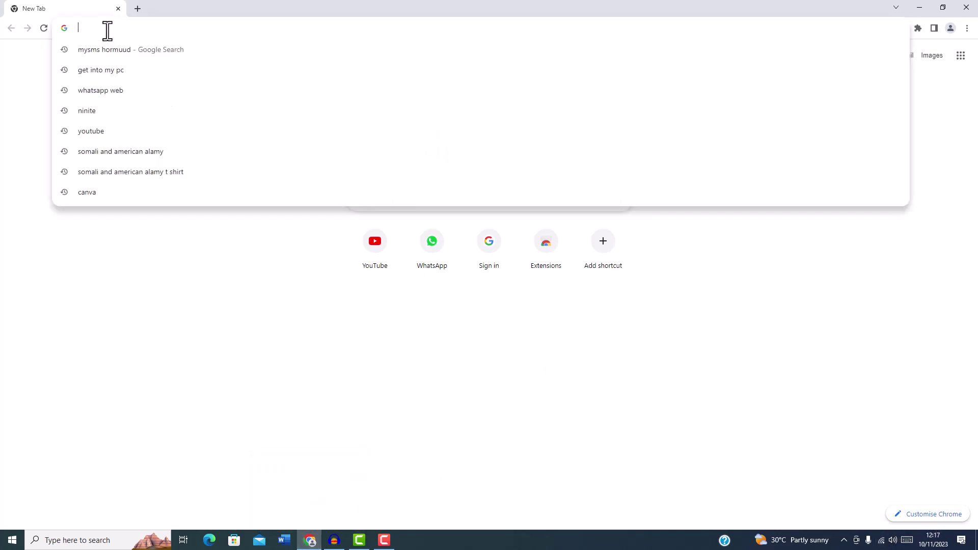
pyautogui.click(141, 51)
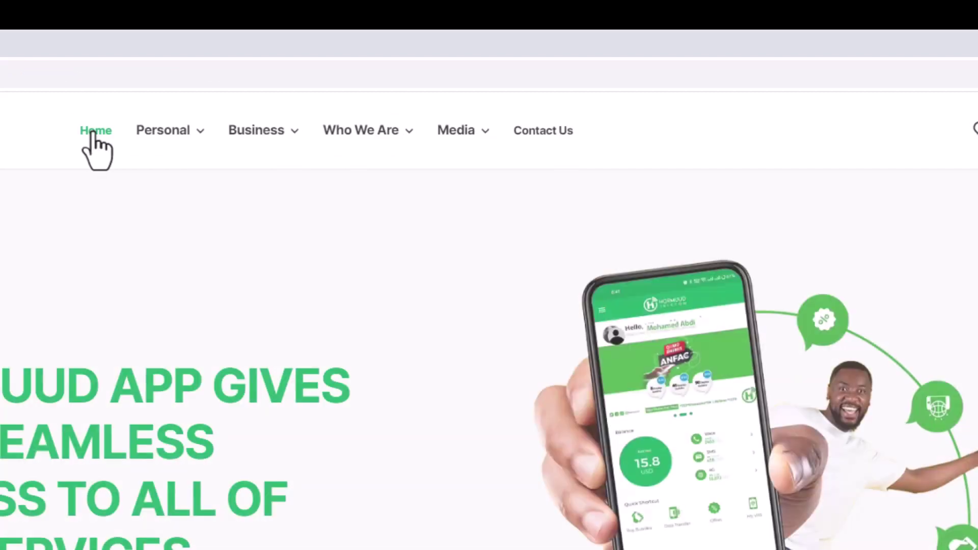
# - Go to Hormuud's Mysms business service page and continue to the platform's account login page
pyautogui.moveTo(193, 133)
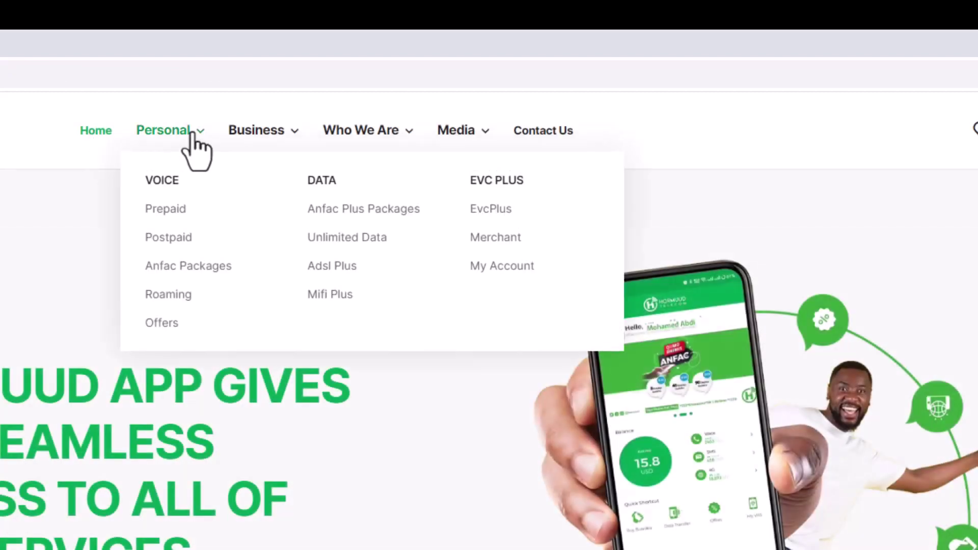
pyautogui.moveTo(294, 134)
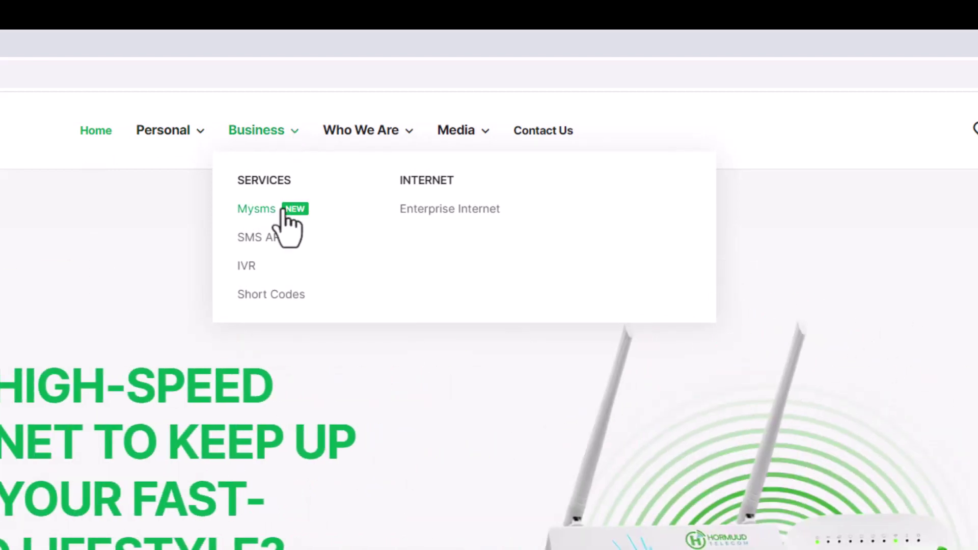
pyautogui.click(256, 208)
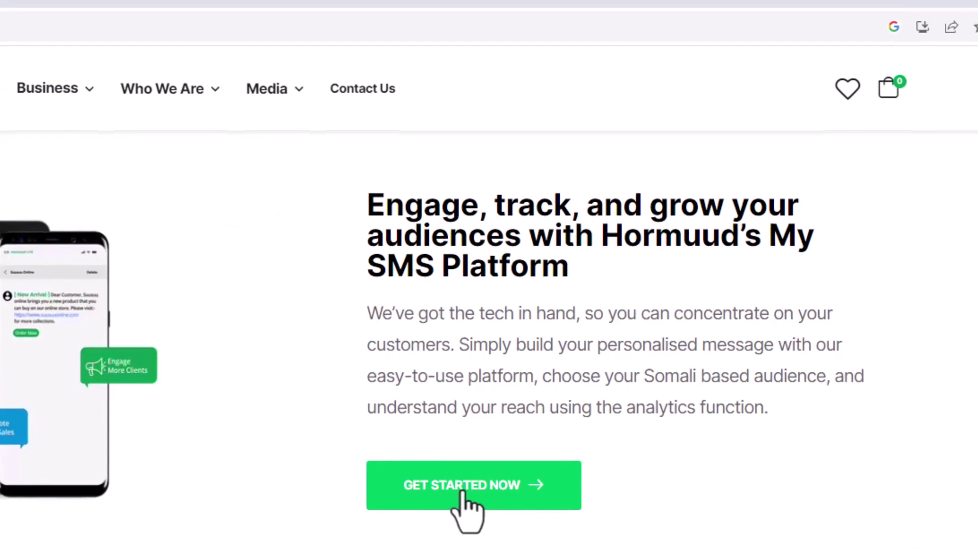
pyautogui.click(461, 490)
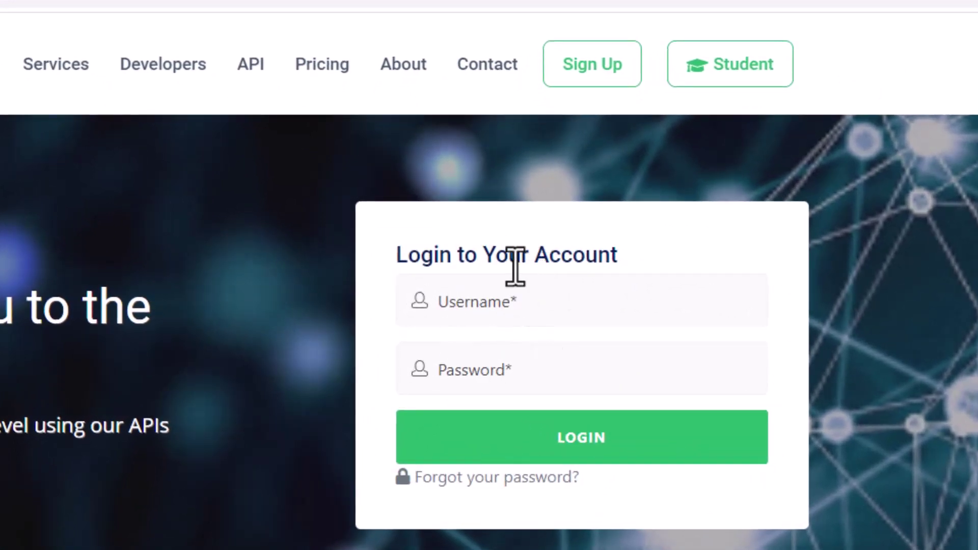
# - Log in to the bulk SMS account by entering the account username and password
pyautogui.click(486, 303)
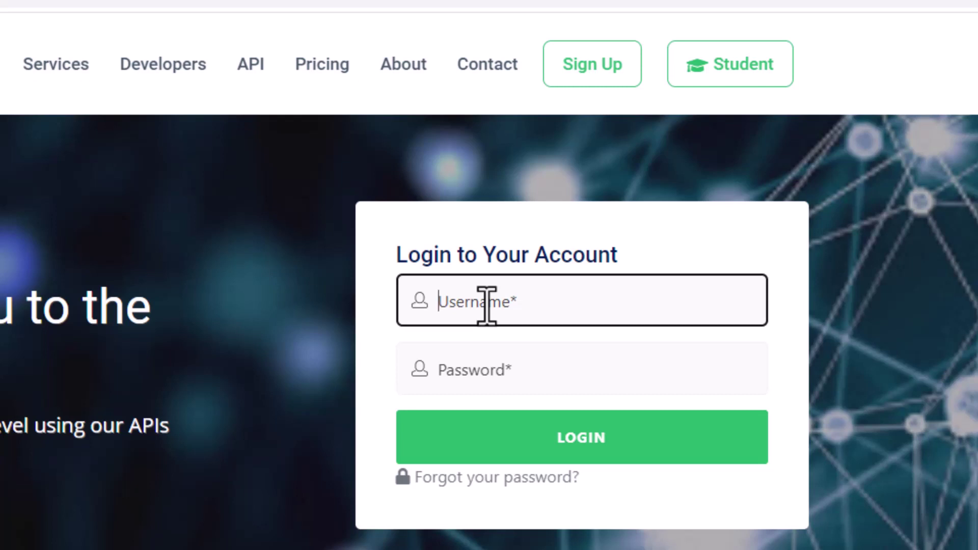
pyautogui.write('HAYAAN')
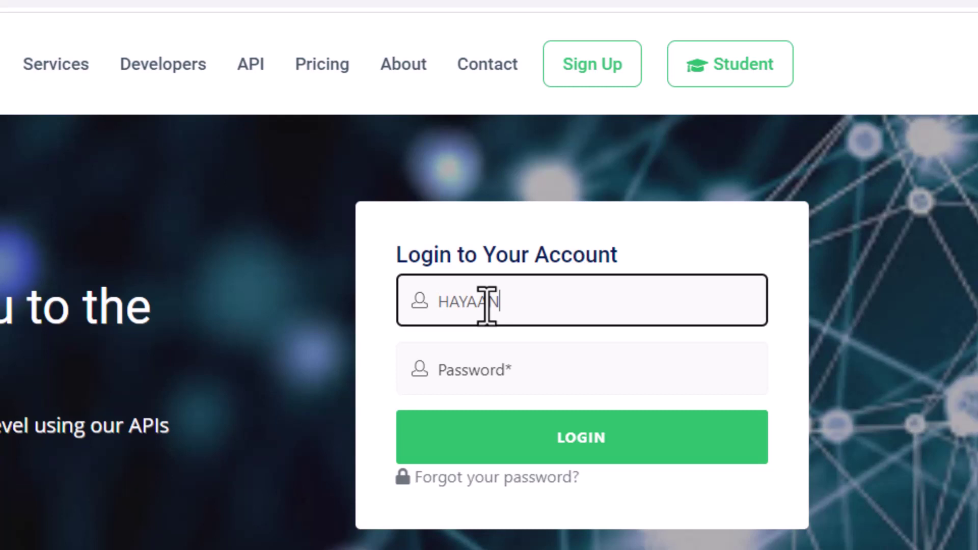
pyautogui.write('10')
pyautogui.click(486, 375)
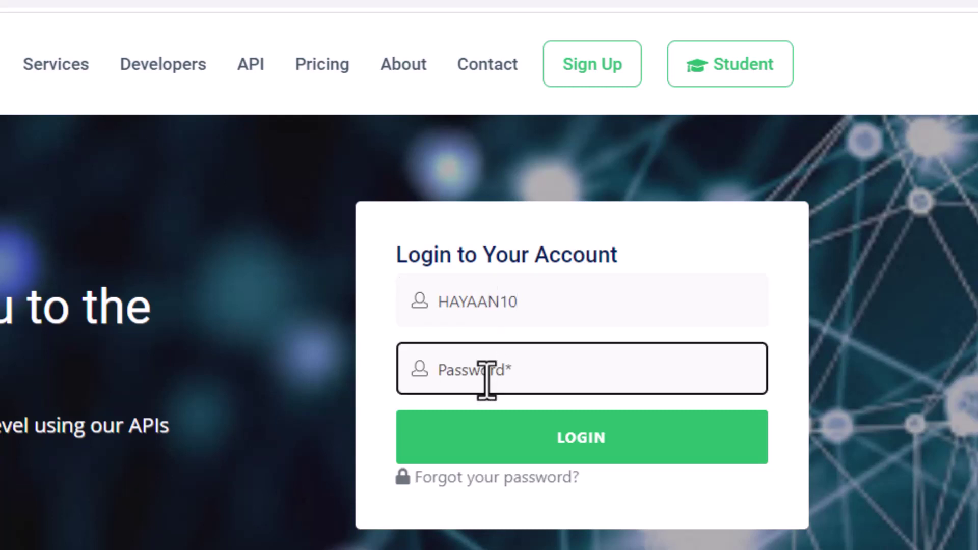
pyautogui.write('••')
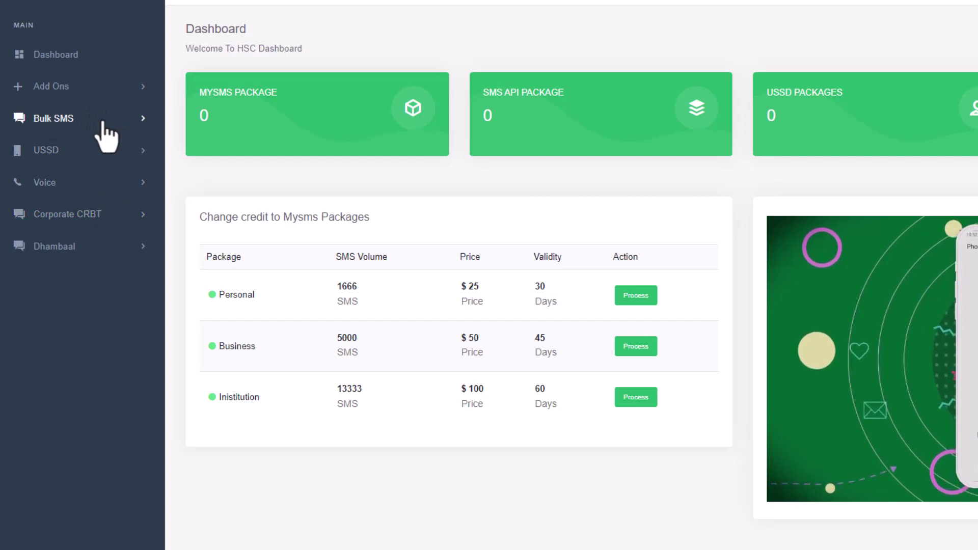
# - Open the Group page within the Bulk SMS group management section
pyautogui.click(138, 125)
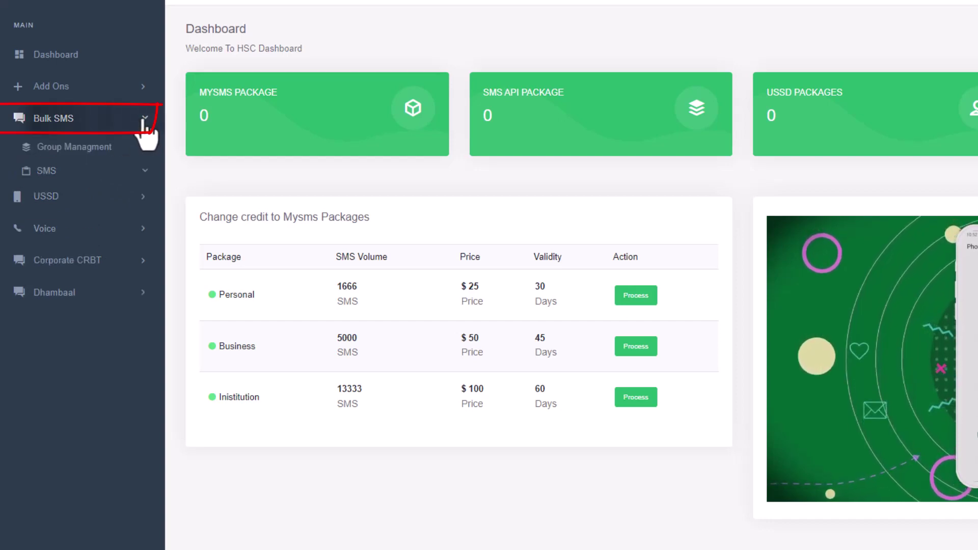
pyautogui.click(92, 149)
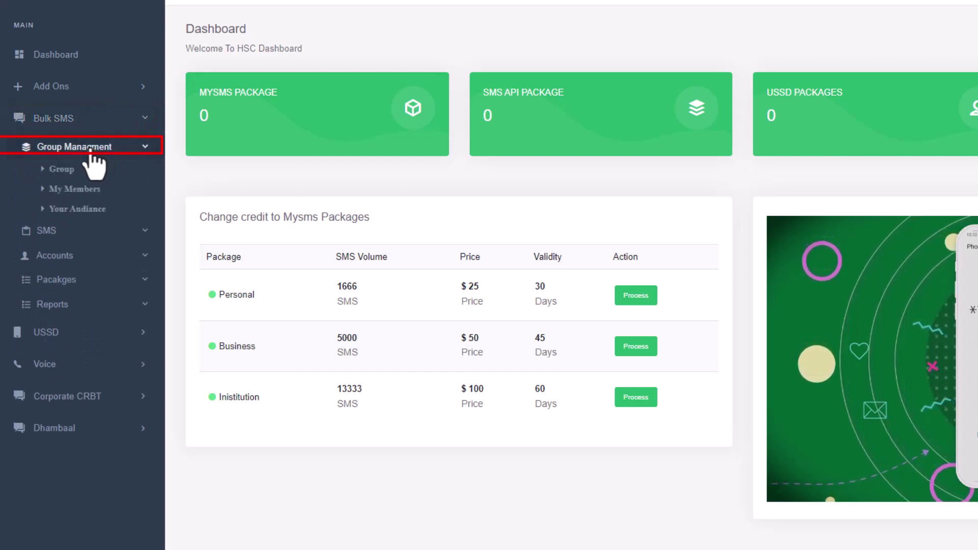
pyautogui.click(60, 169)
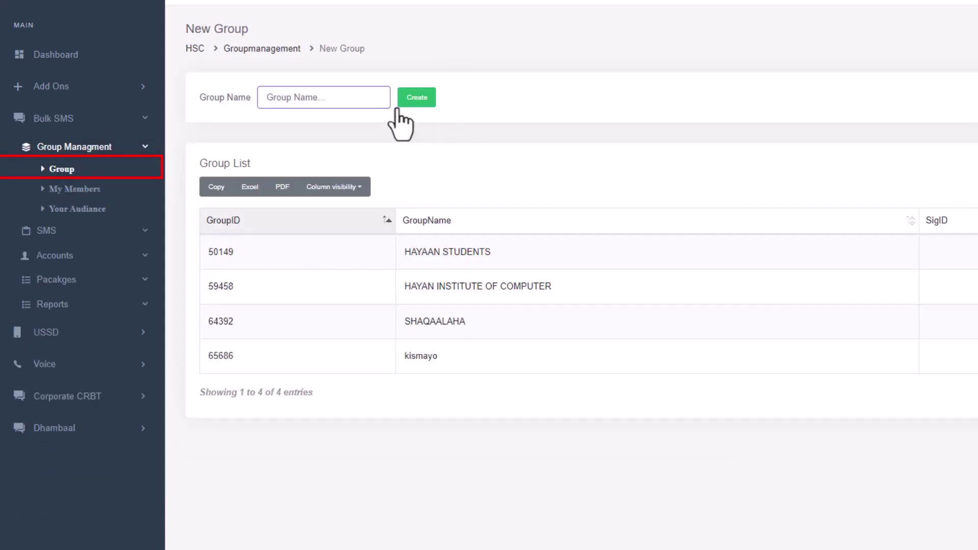
# - Create a group named "new students" and highlight its name in the group list
pyautogui.click(356, 99)
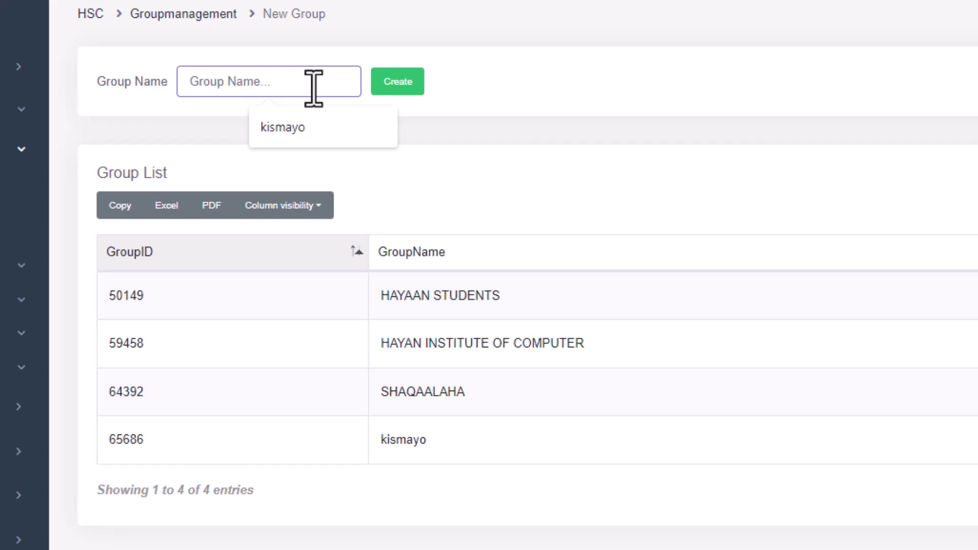
pyautogui.write('new stude')
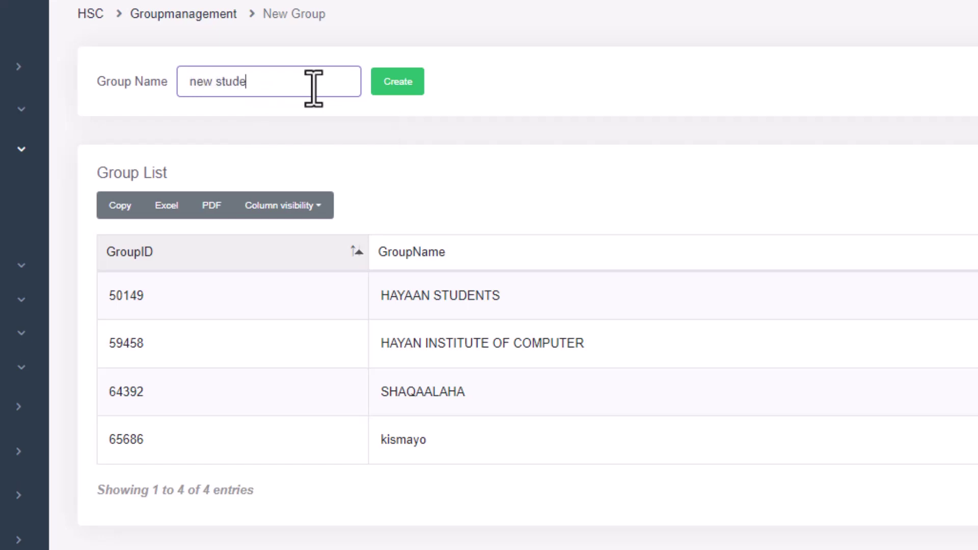
pyautogui.write('nts')
pyautogui.click(406, 84)
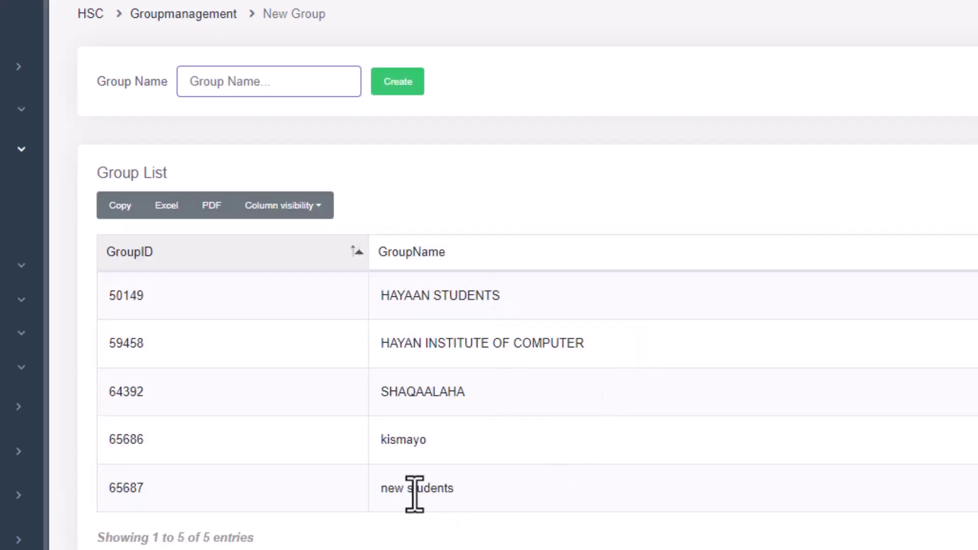
pyautogui.moveTo(456, 494); pyautogui.dragTo(399, 484)
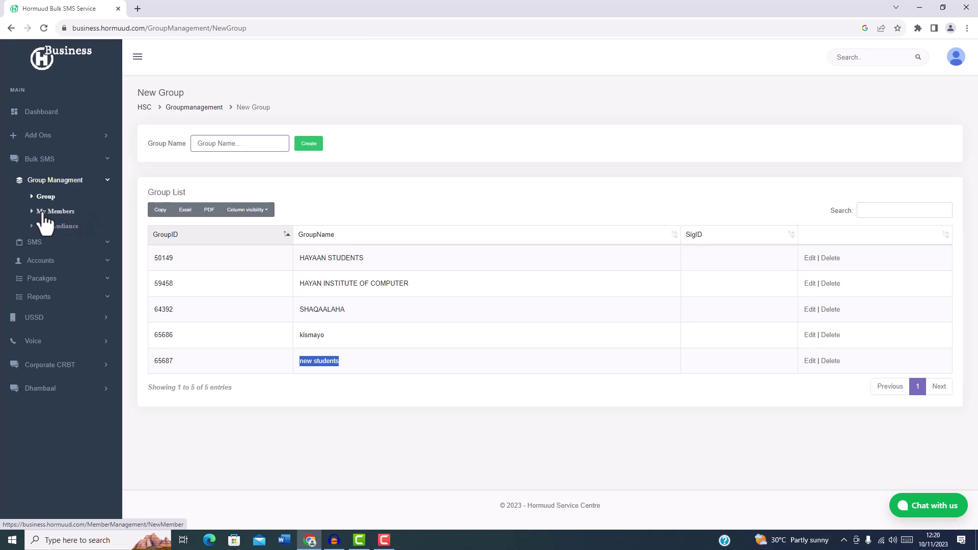
# - Open the My Members page and select the new students group for adding a member
pyautogui.click(43, 214)
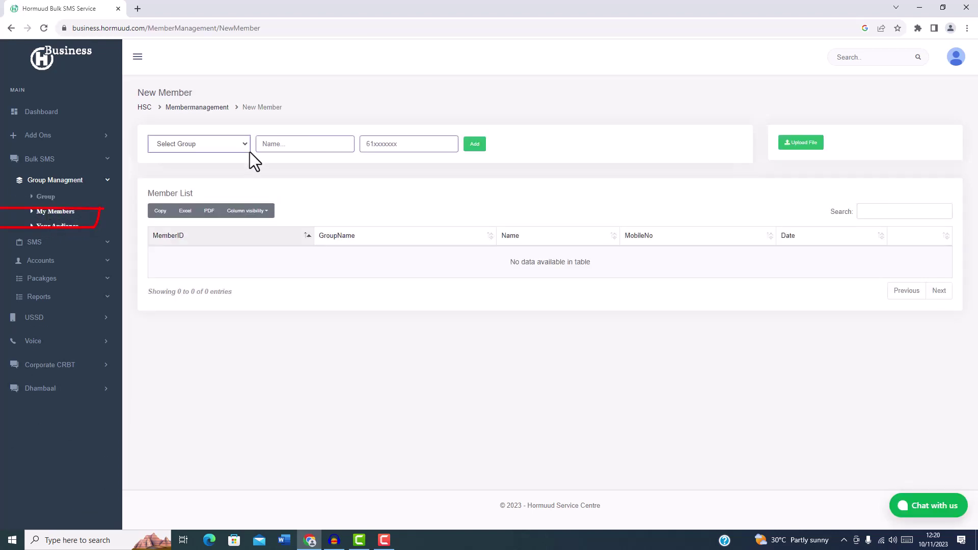
pyautogui.click(244, 144)
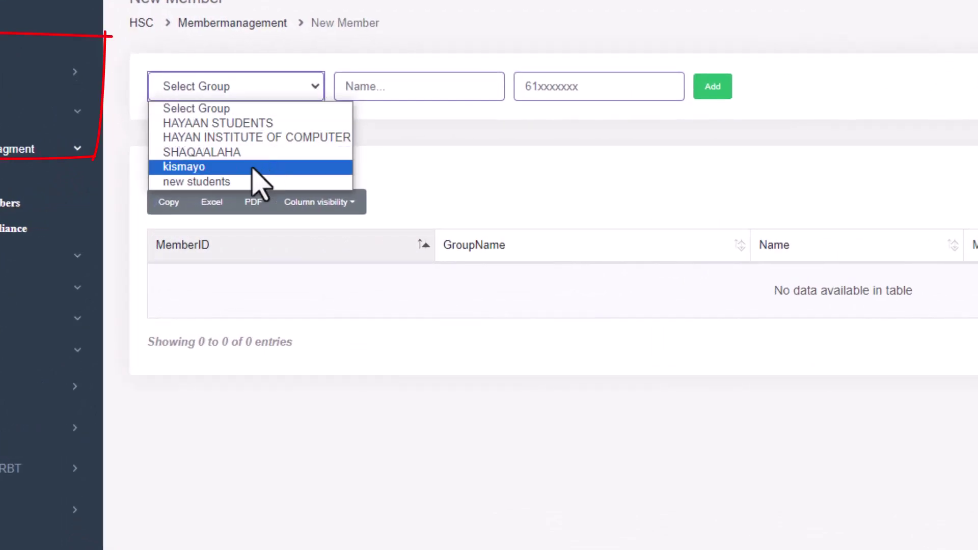
pyautogui.click(213, 184)
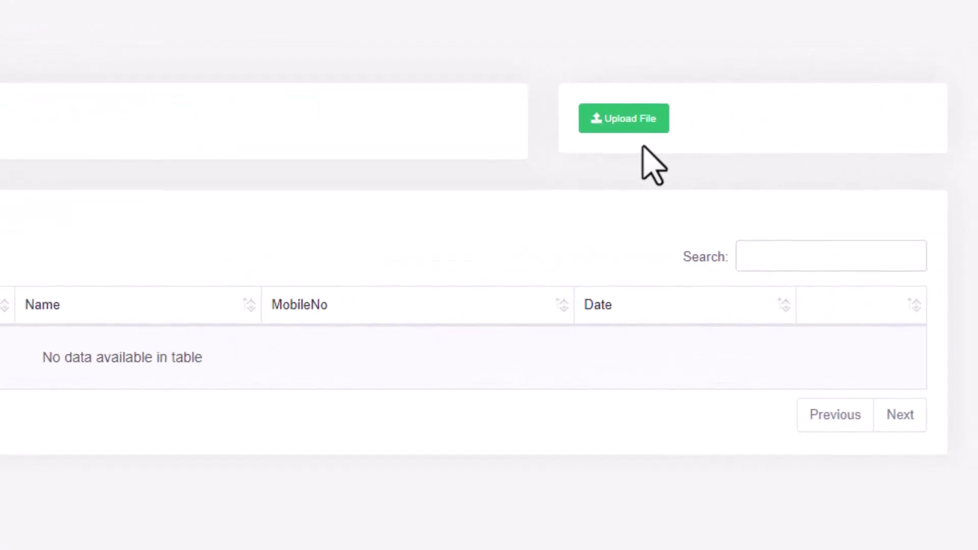
# - Open the member file upload page and choose the new students group for the upload
pyautogui.click(624, 124)
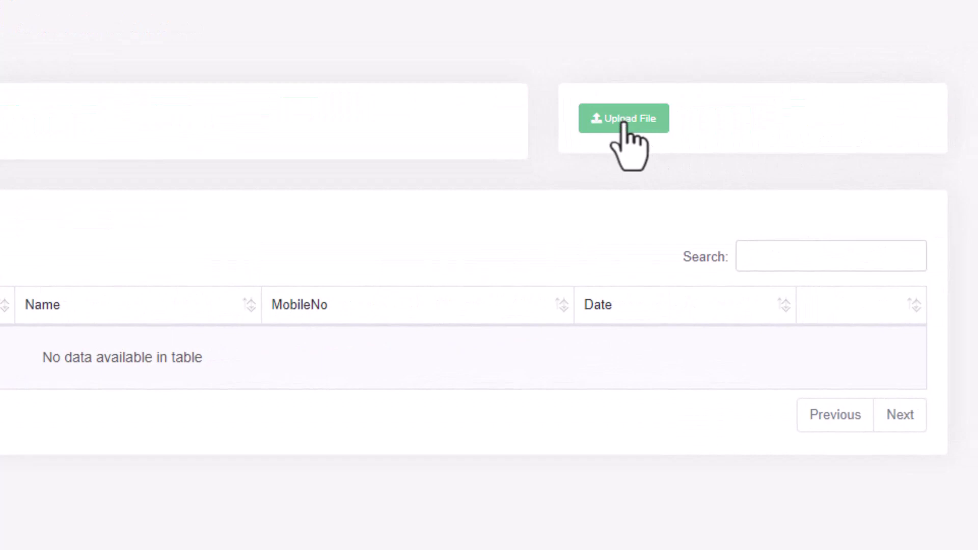
pyautogui.click(624, 124)
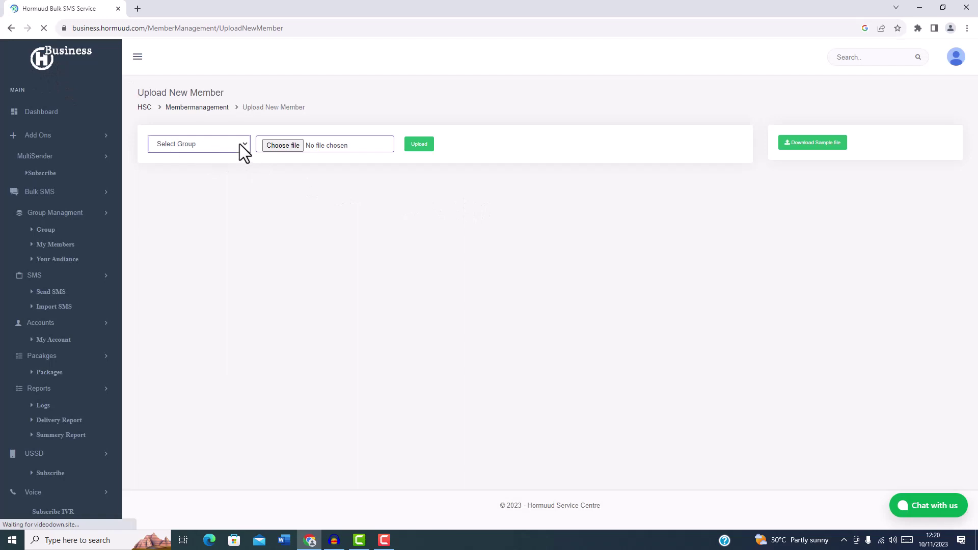
pyautogui.click(245, 143)
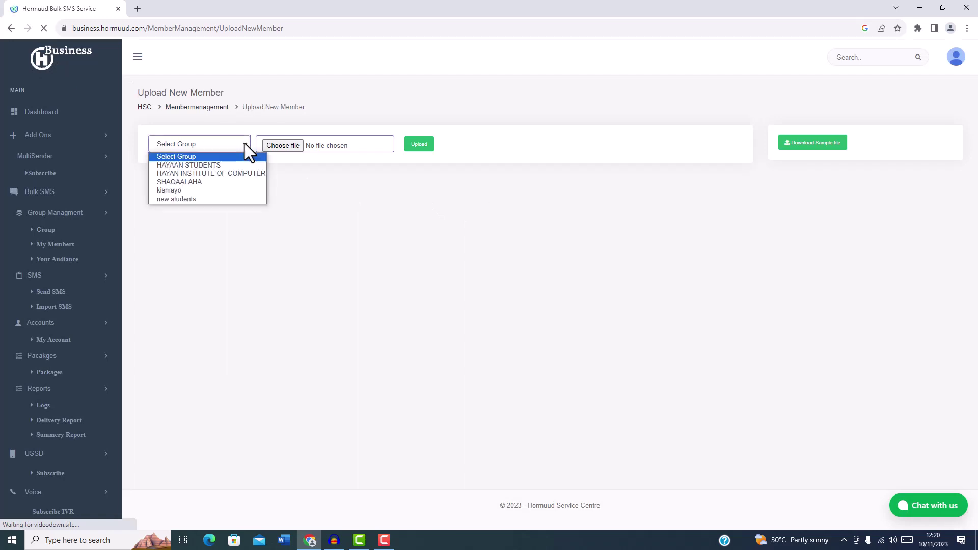
pyautogui.click(187, 198)
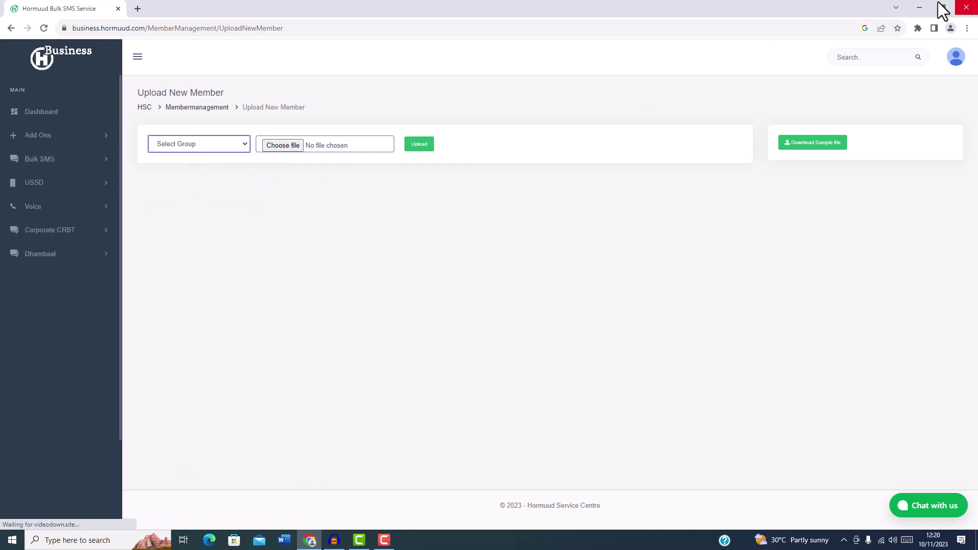
# - Minimize the browser and open the "new student 1" workbook from the desktop in Excel
pyautogui.click(920, 7)
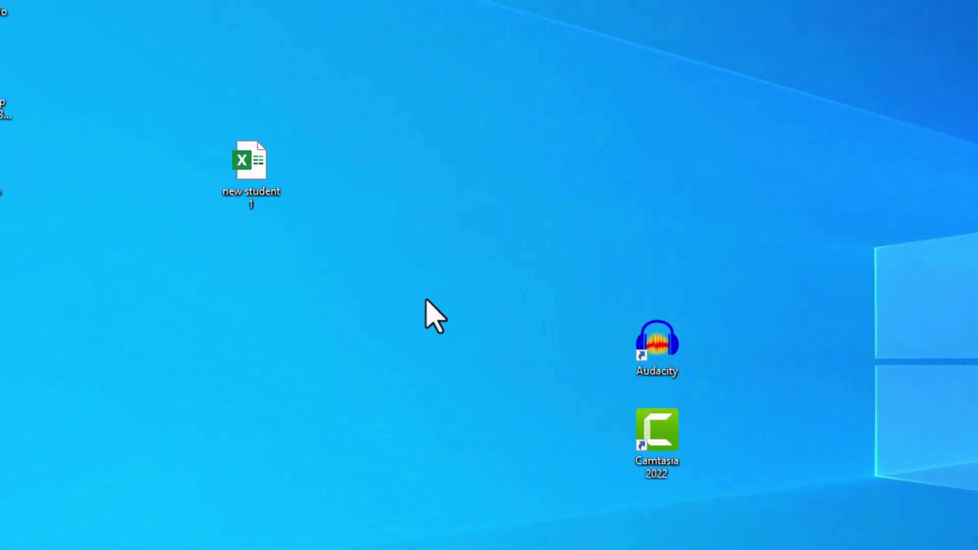
pyautogui.doubleClick(257, 166)
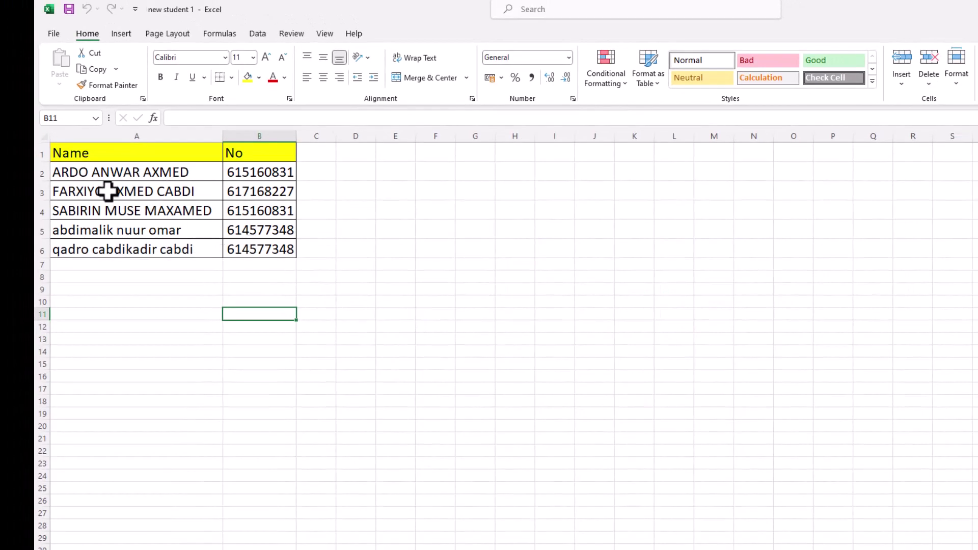
# - Examine the member list layout, with names in A2:A6 under Name and phone numbers in B2:B6 under No
pyautogui.click(100, 171)
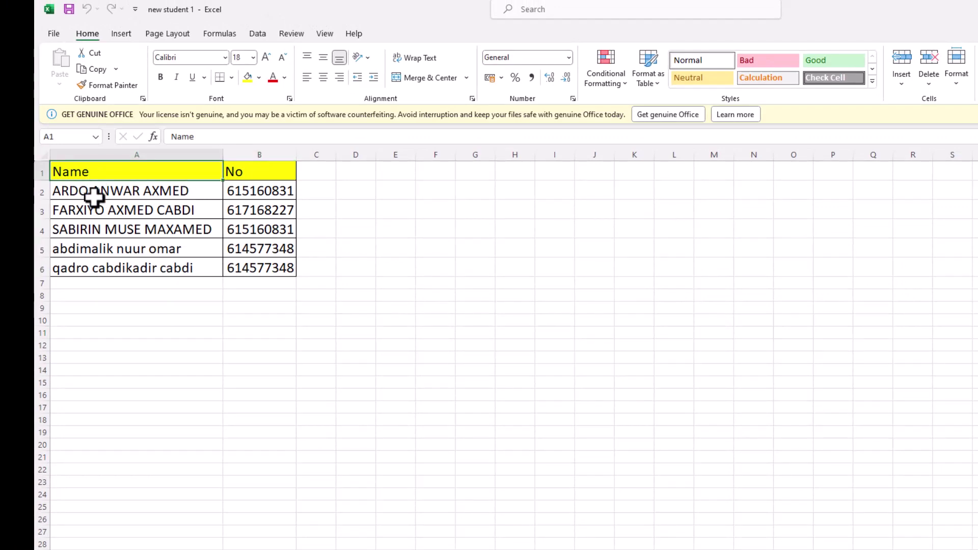
pyautogui.moveTo(96, 192); pyautogui.dragTo(81, 271)
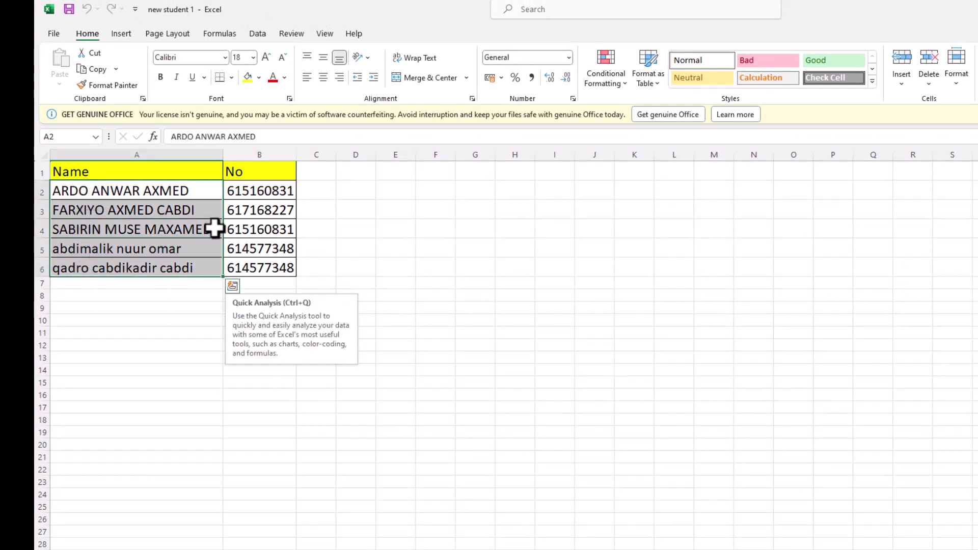
pyautogui.moveTo(240, 192); pyautogui.dragTo(252, 269)
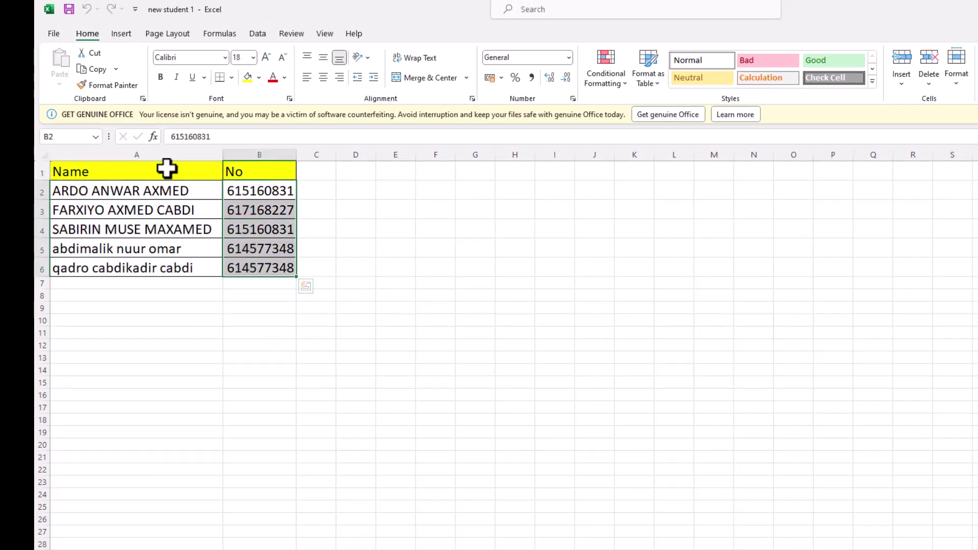
pyautogui.moveTo(80, 190); pyautogui.dragTo(84, 252)
pyautogui.moveTo(245, 187); pyautogui.dragTo(252, 249)
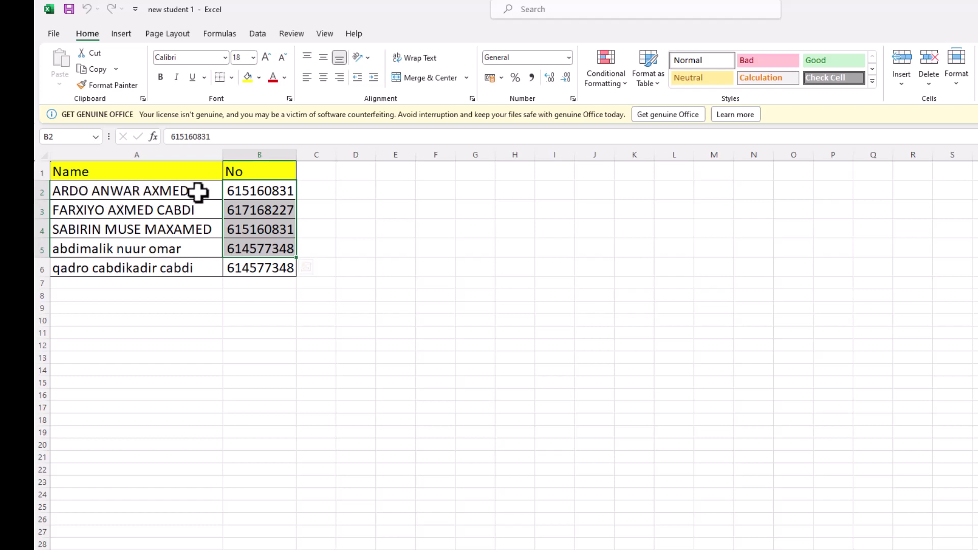
pyautogui.moveTo(124, 192); pyautogui.dragTo(117, 271)
pyautogui.moveTo(258, 192); pyautogui.dragTo(258, 268)
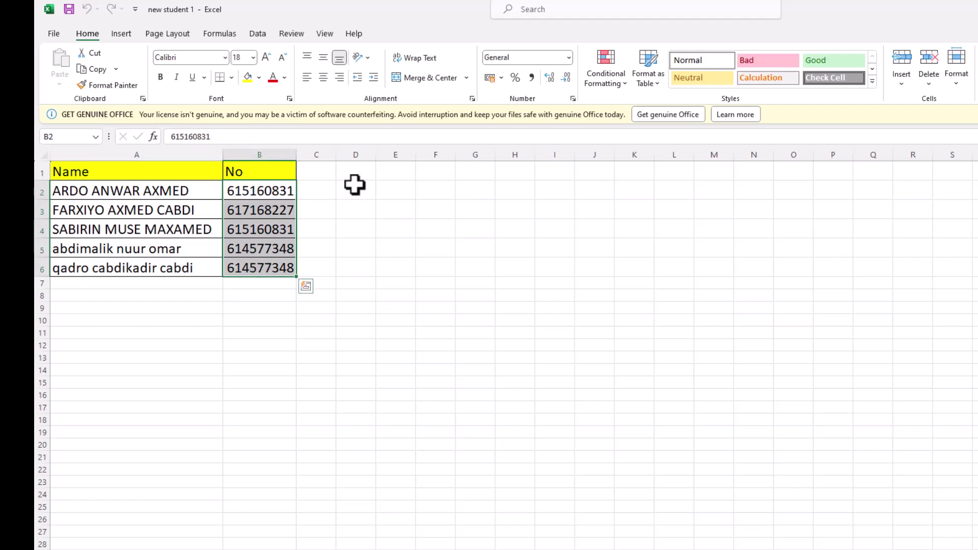
pyautogui.click(385, 284)
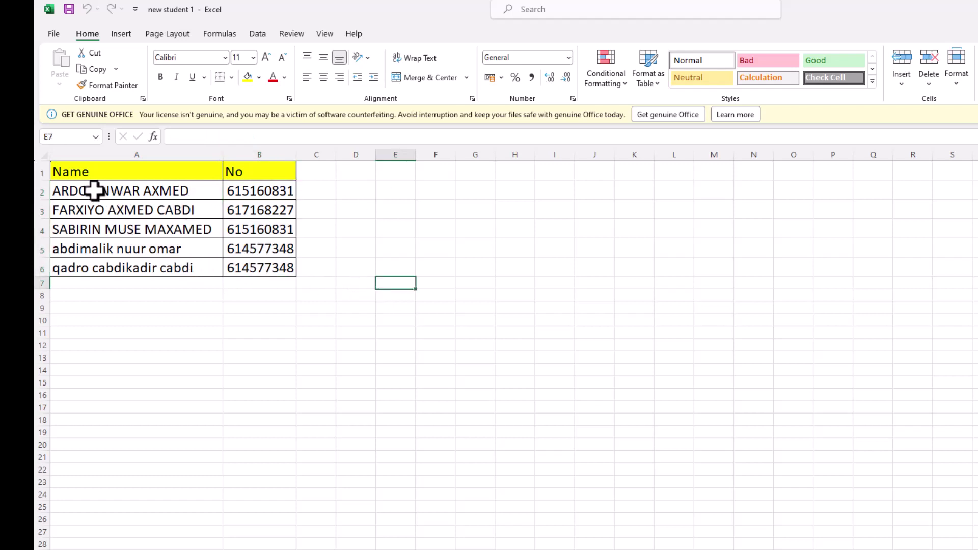
pyautogui.moveTo(67, 172)
pyautogui.mouseDown()
pyautogui.moveTo(212, 192)
pyautogui.moveTo(260, 281)
pyautogui.mouseUp()
pyautogui.moveTo(97, 189); pyautogui.dragTo(100, 270)
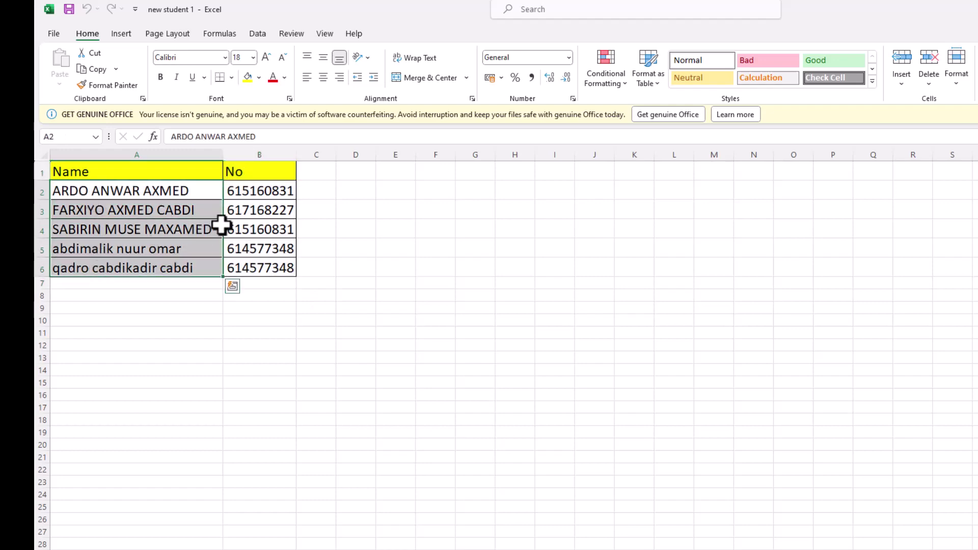
# - Check the phone numbers listed in column B of the member workbook
pyautogui.click(244, 203)
pyautogui.moveTo(249, 237); pyautogui.dragTo(260, 269)
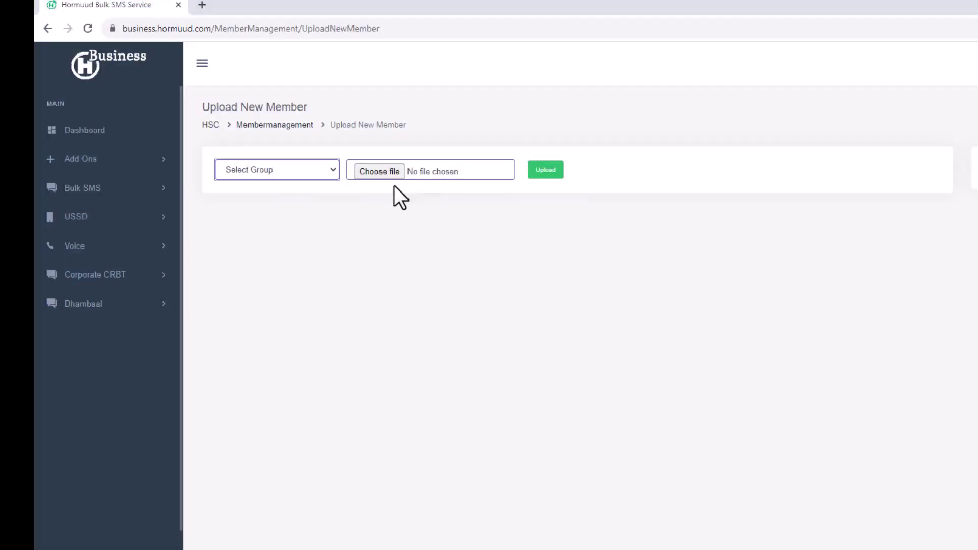
# - Switch to the browser, choose the new students group for the upload and attach the "new student 1" workbook from the desktop
pyautogui.click(289, 173)
pyautogui.click(244, 232)
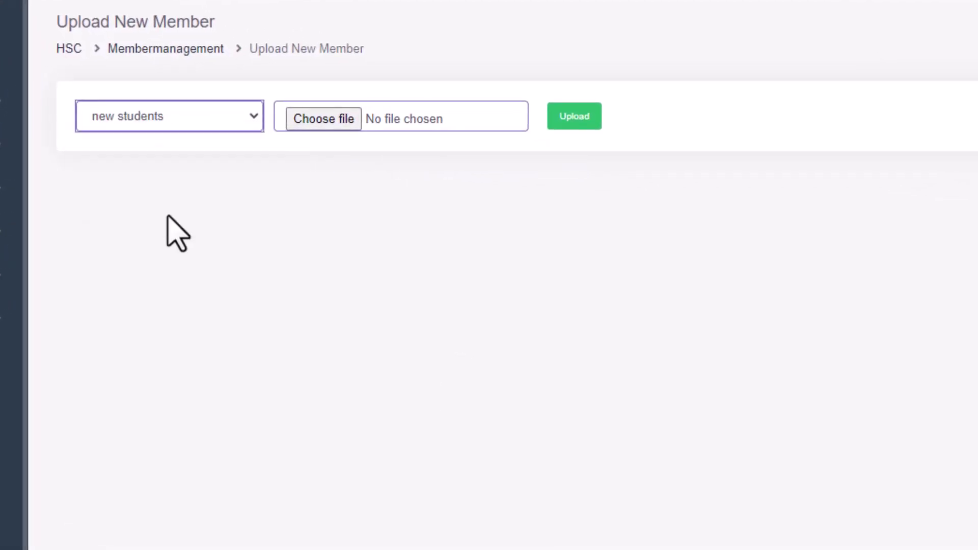
pyautogui.click(343, 125)
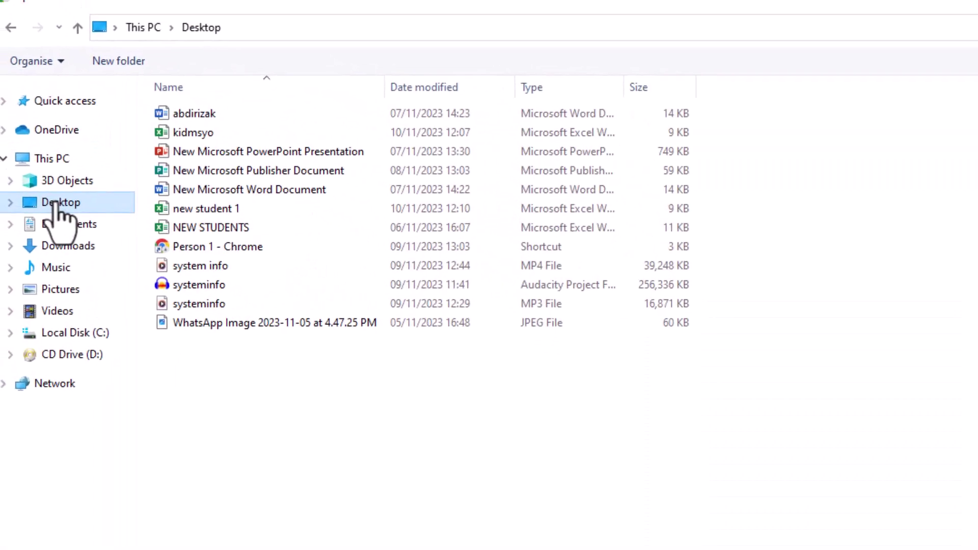
pyautogui.click(262, 227)
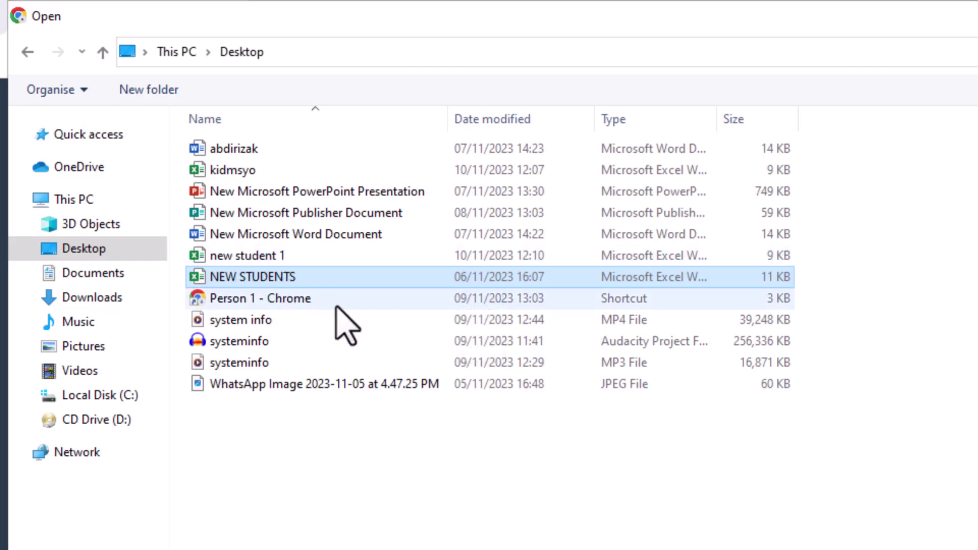
pyautogui.click(275, 256)
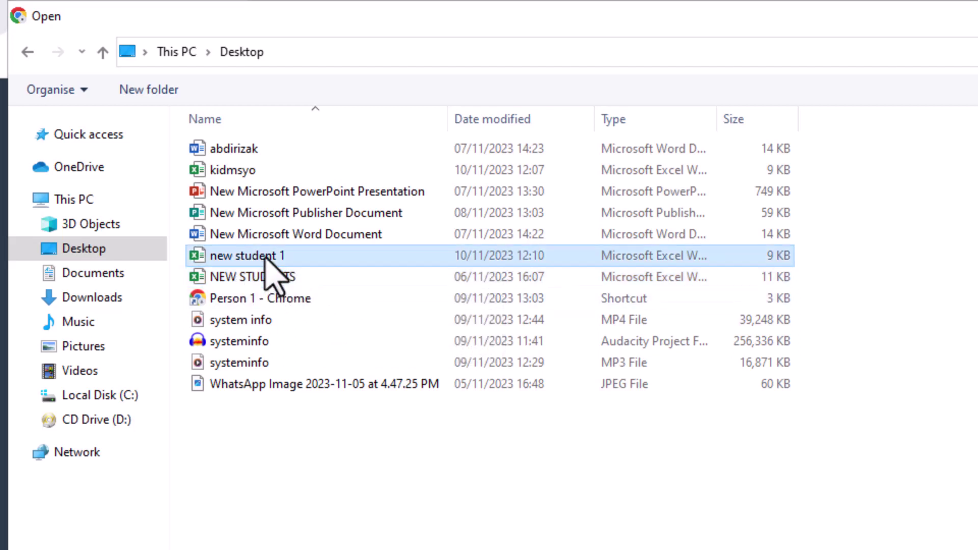
pyautogui.doubleClick(329, 256)
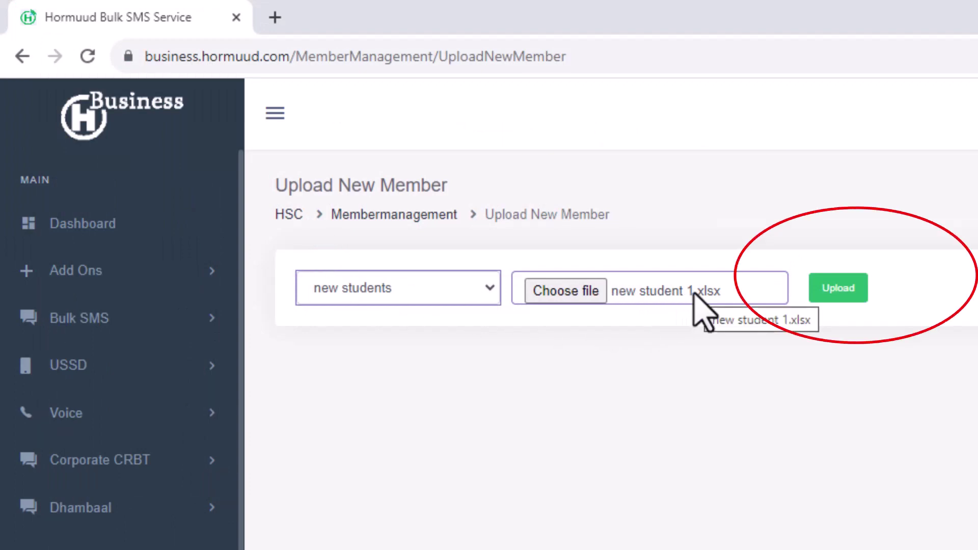
# - Upload the attached workbook and submit the resulting member list to the new students group
pyautogui.click(838, 300)
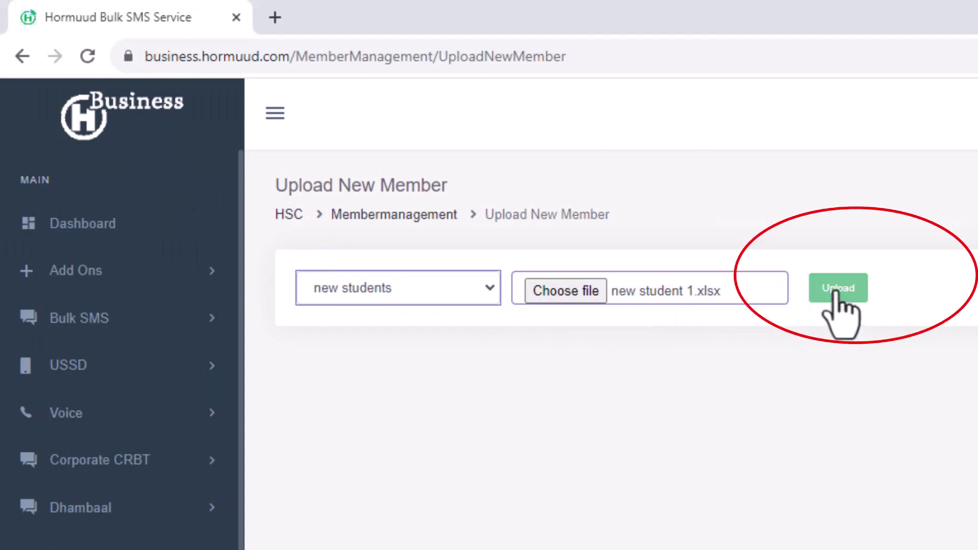
pyautogui.click(836, 296)
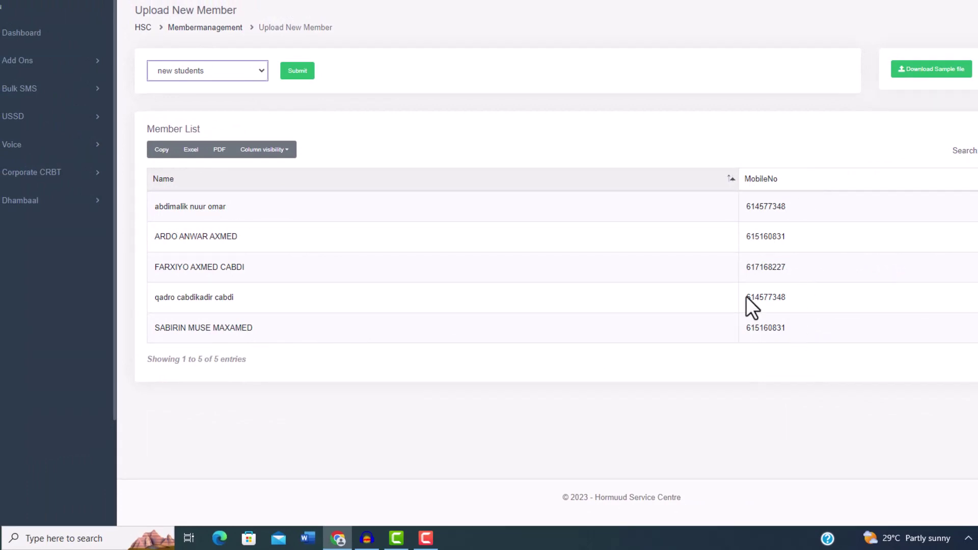
pyautogui.click(298, 75)
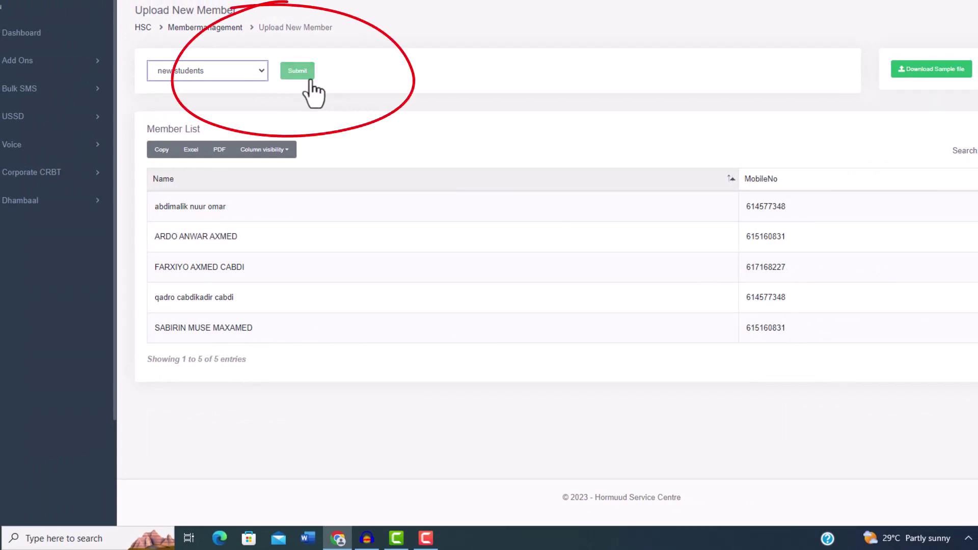
pyautogui.click(303, 77)
pyautogui.click(302, 77)
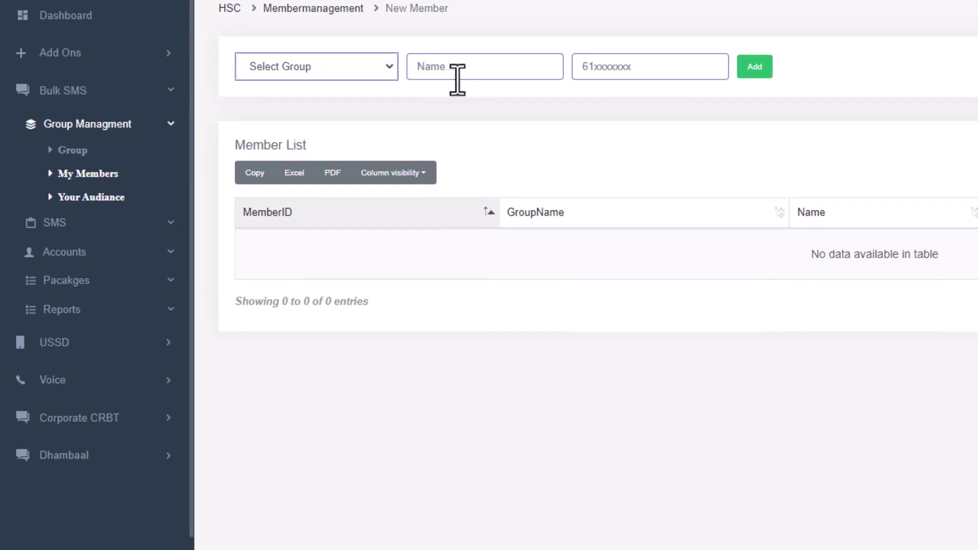
# - Open the Send SMS page and choose new students as the recipient group
pyautogui.click(94, 226)
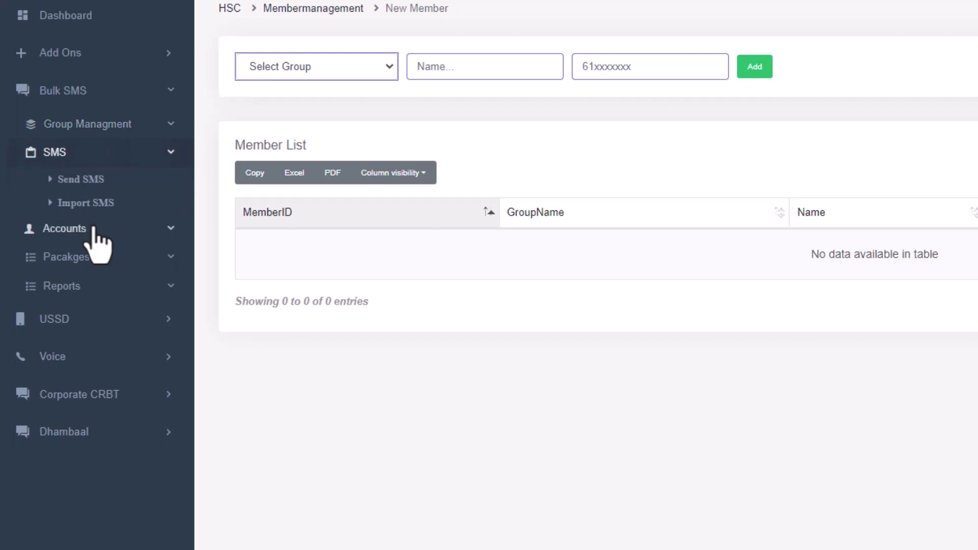
pyautogui.click(75, 180)
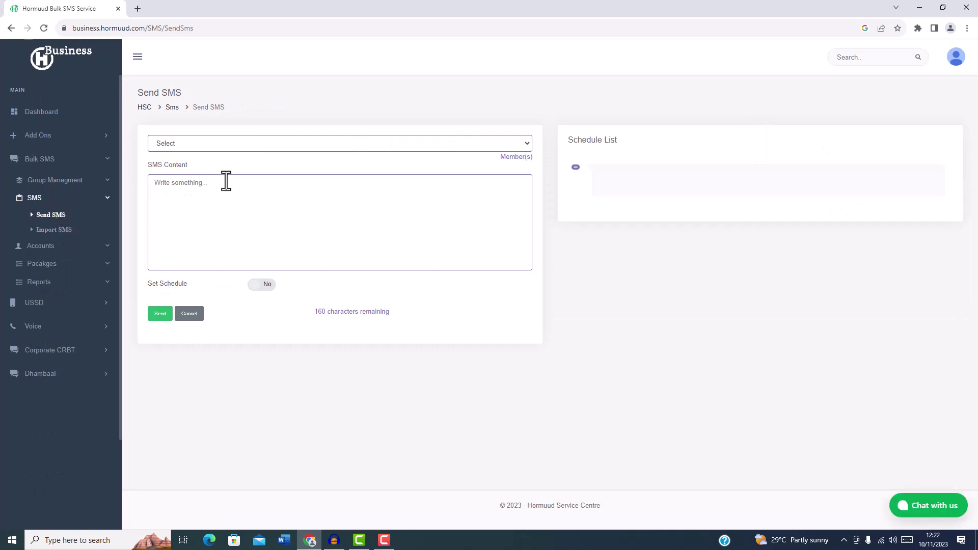
pyautogui.click(177, 144)
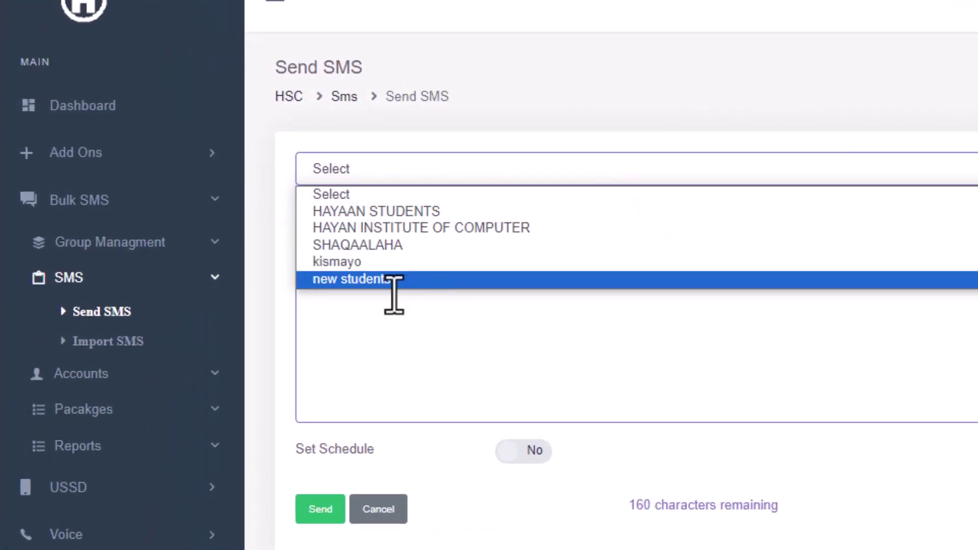
pyautogui.click(376, 279)
pyautogui.click(376, 280)
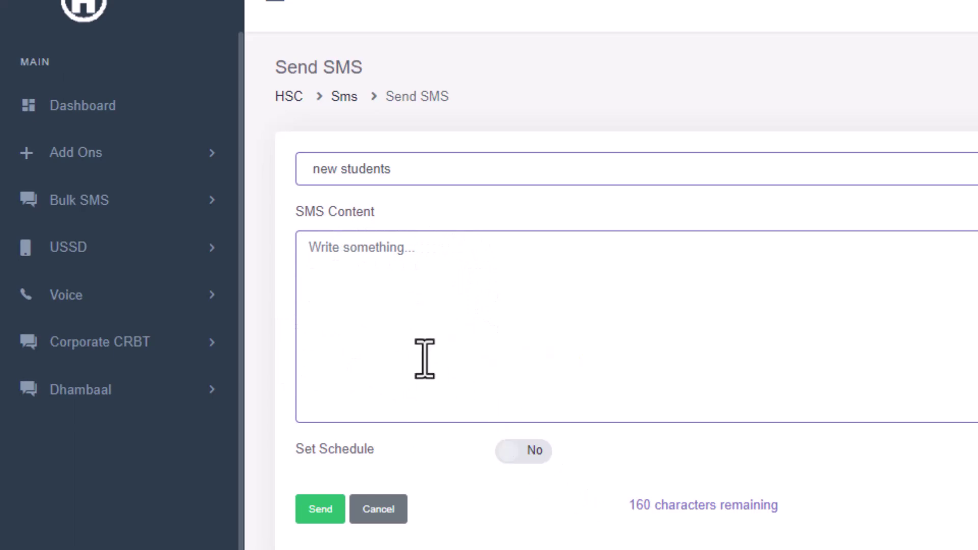
# - Check the remaining-character counter of the empty SMS
pyautogui.moveTo(631, 506); pyautogui.dragTo(663, 510)
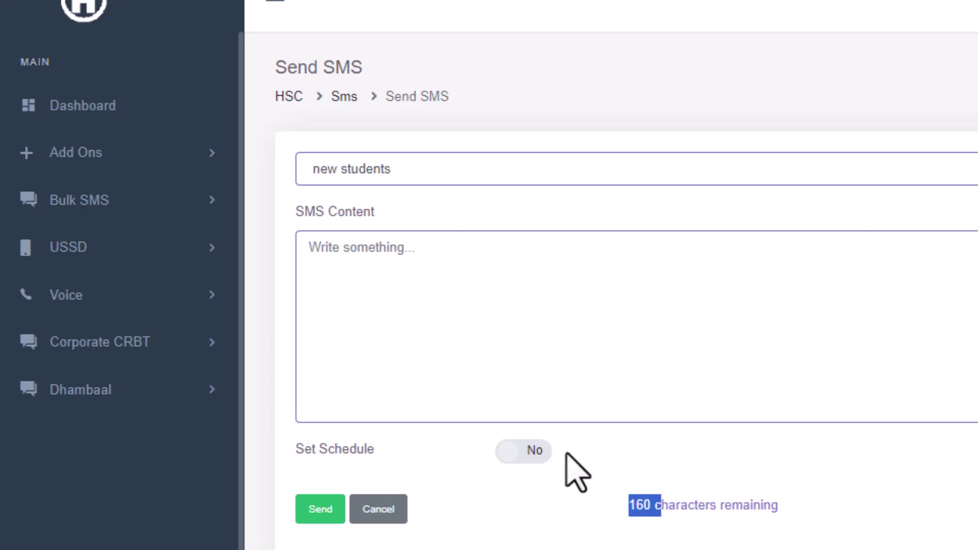
pyautogui.click(636, 506)
pyautogui.moveTo(628, 507); pyautogui.dragTo(666, 504)
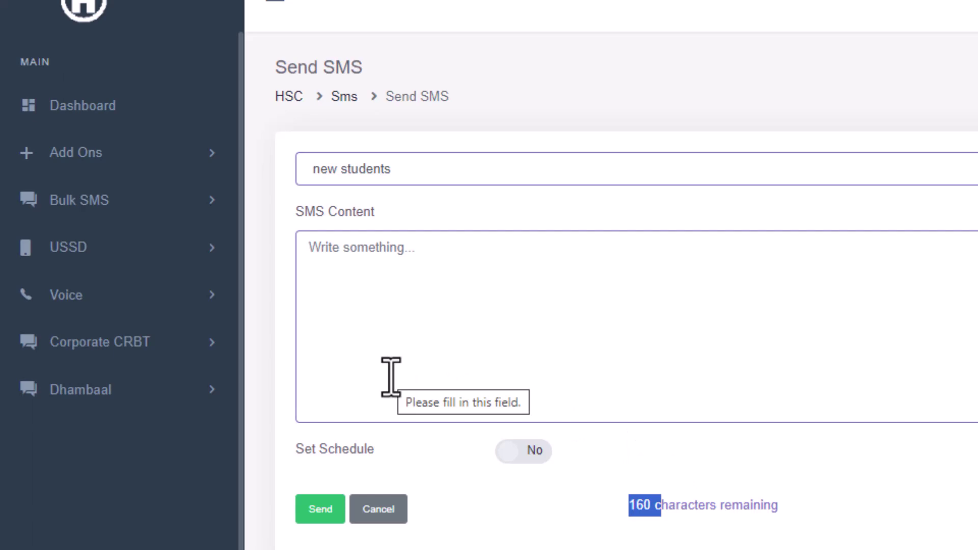
pyautogui.click(399, 338)
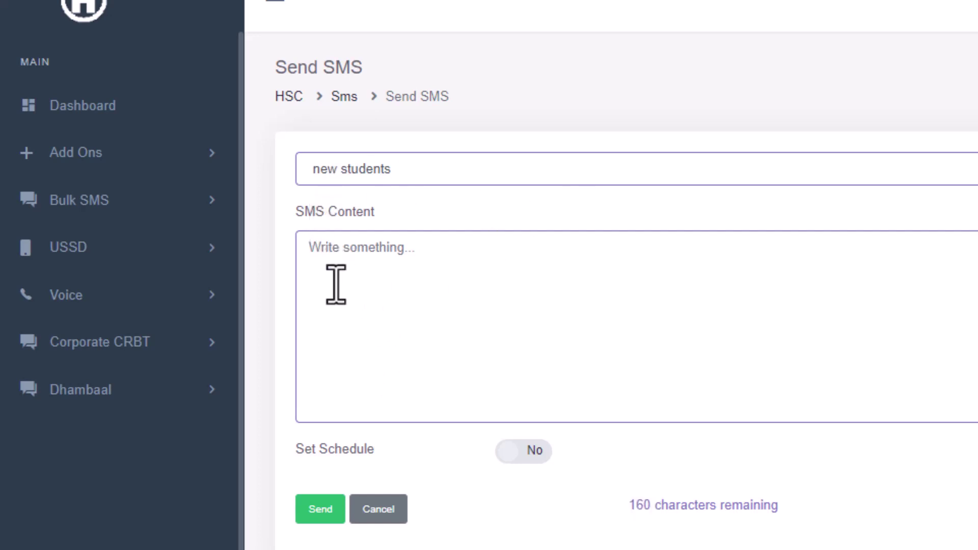
pyautogui.doubleClick(632, 505)
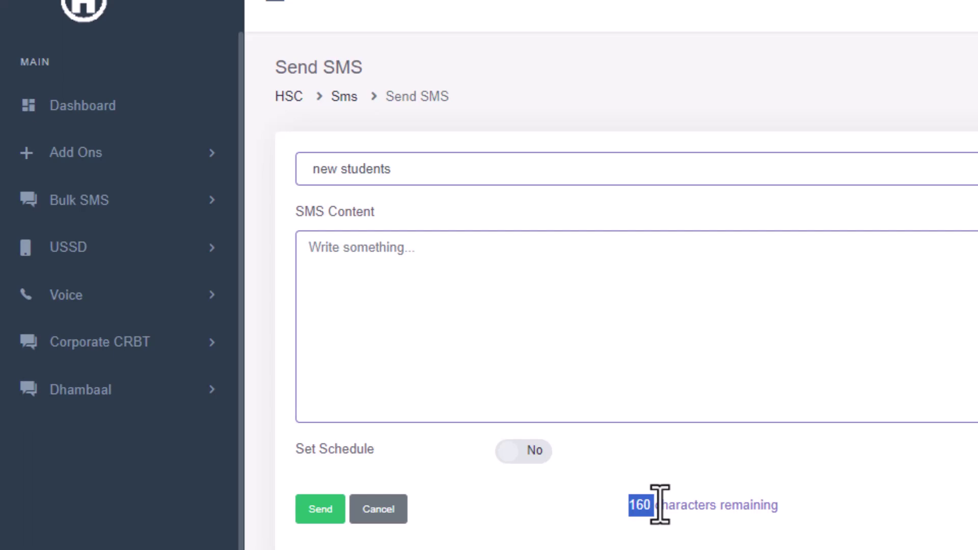
# - Fill the SMS content with "assc" and six lines of random filler letters so it runs past the single-message length
pyautogui.click(359, 273)
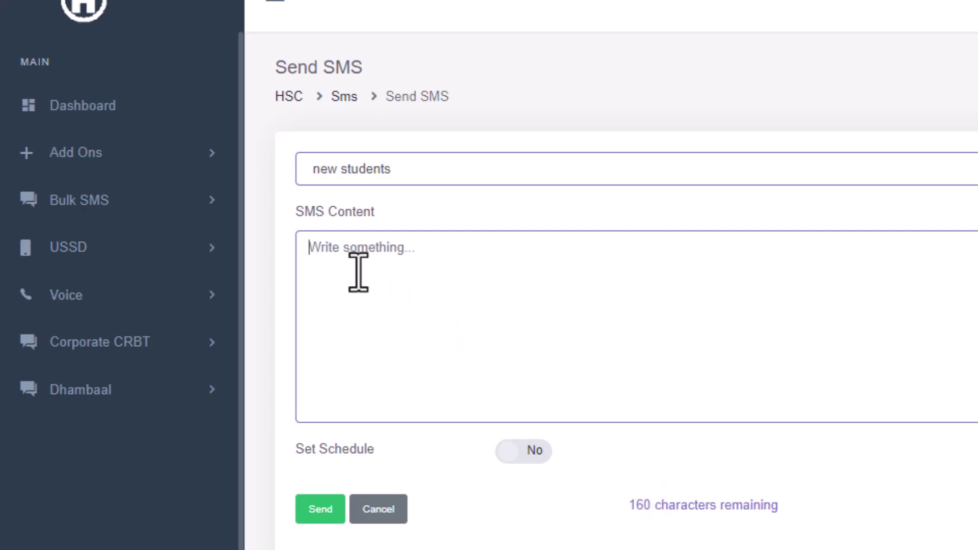
pyautogui.write('assc')
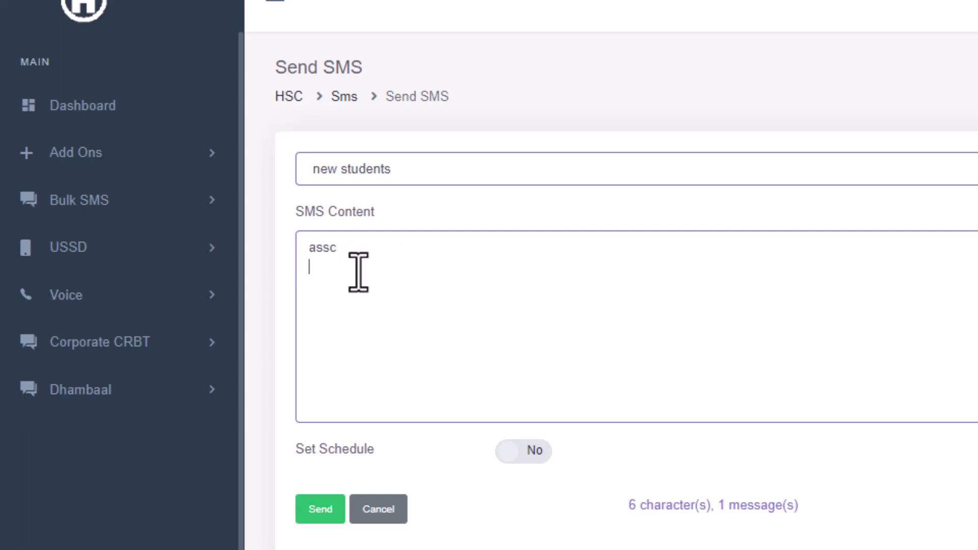
pyautogui.write(' dgawasd')
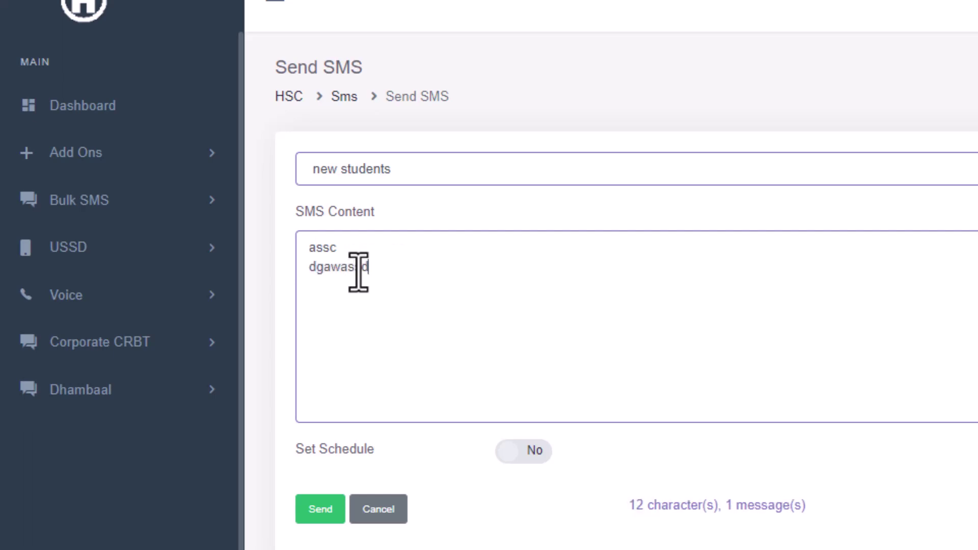
pyautogui.write('jkfjskldjfklsdjfklsdjfklsdjfklsdjfkl')
pyautogui.press('Return')
pyautogui.write('sdfklsd')
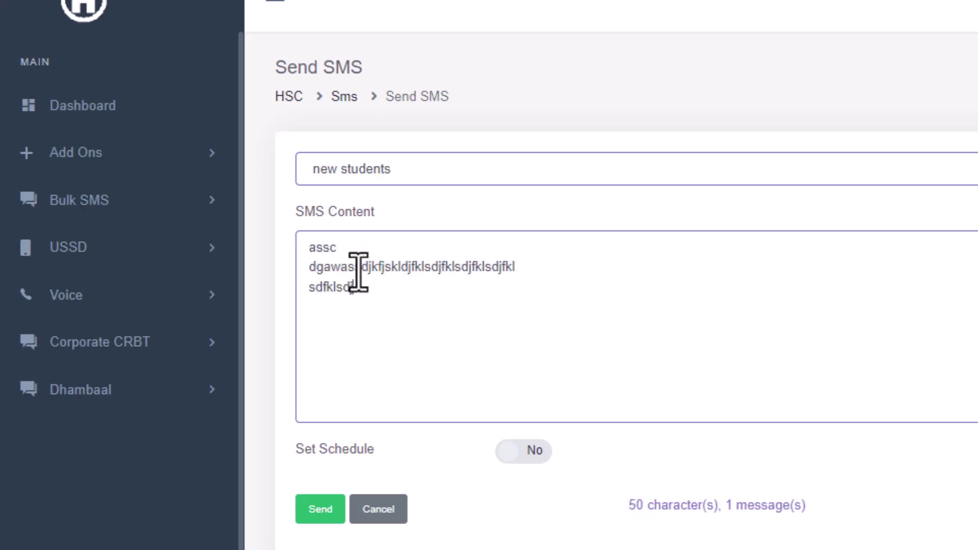
pyautogui.write('jfkfsdklfjklsdfjskldfjskldfjs')
pyautogui.press('Return')
pyautogui.write('sdkflsj')
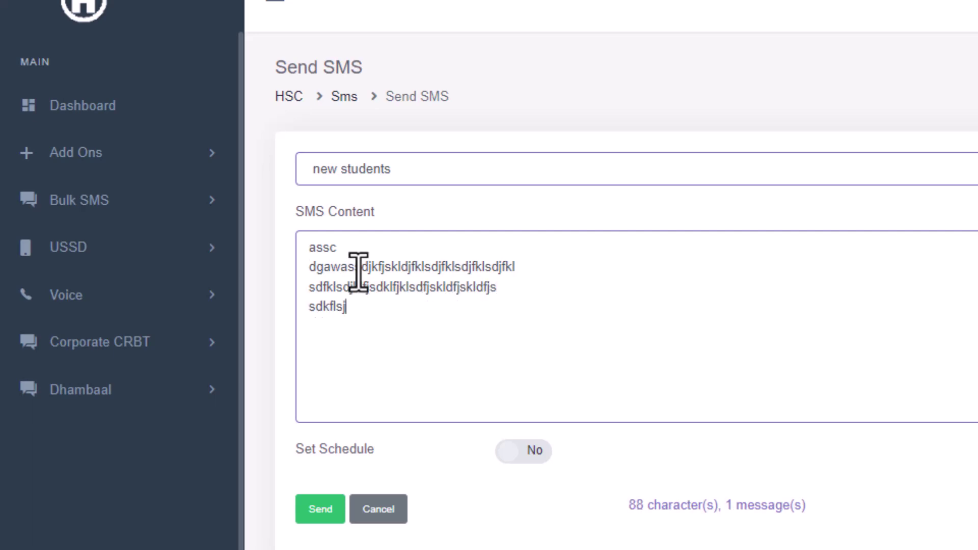
pyautogui.write('fklsjfklsjdflksjdfklsjfklsjdflksjdfkl')
pyautogui.press('Return')
pyautogui.write('sdklf')
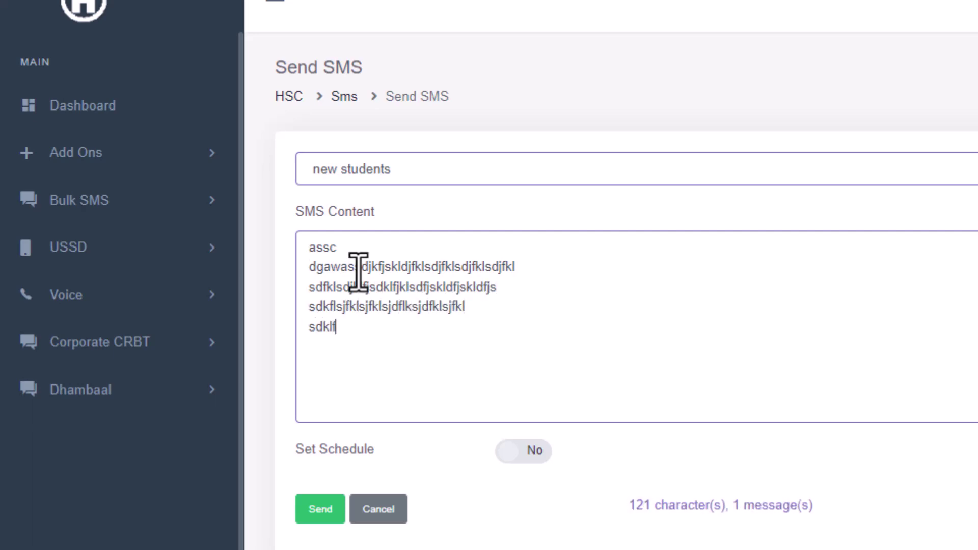
pyautogui.write('jsklfjskldfjskljfklsdjfklsdjfs')
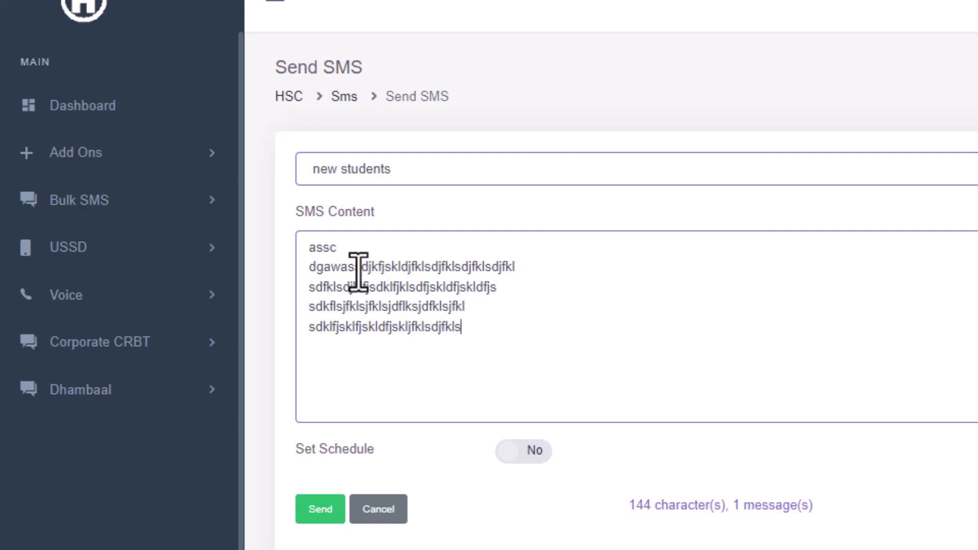
pyautogui.press('Return')
pyautogui.write('sdfkljsfkljsdklfjsdklfjskldfjskljf')
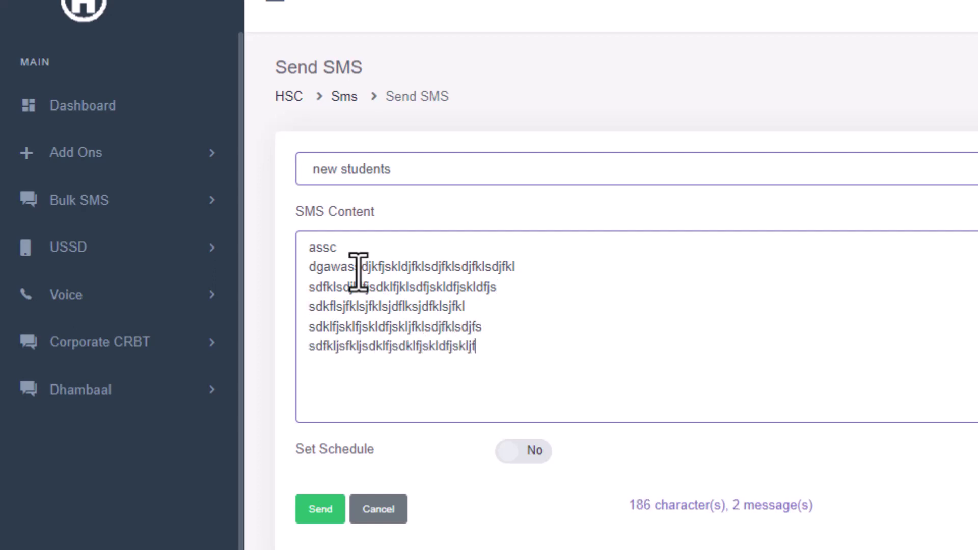
pyautogui.press('Return')
pyautogui.write('sdfksjfklsjfkljs')
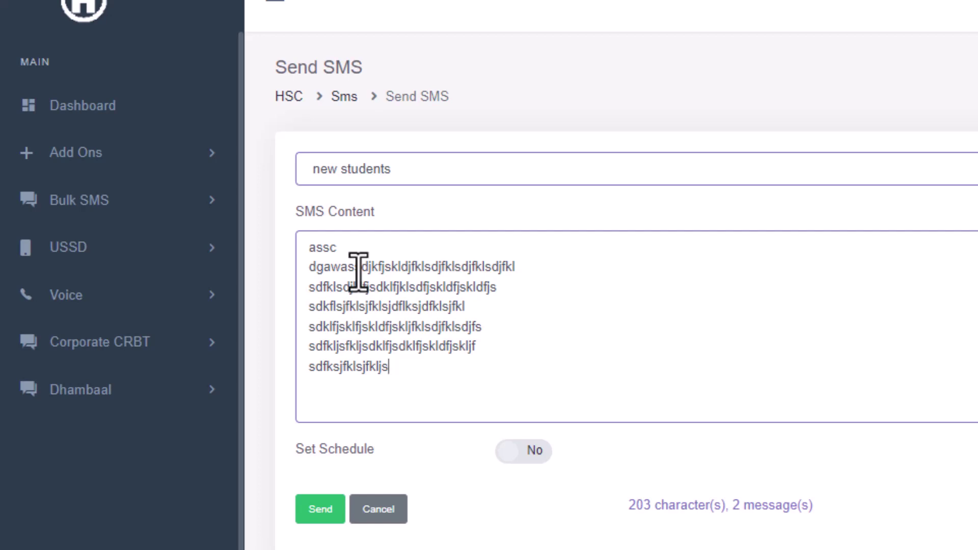
pyautogui.write('sdkfjklsj')
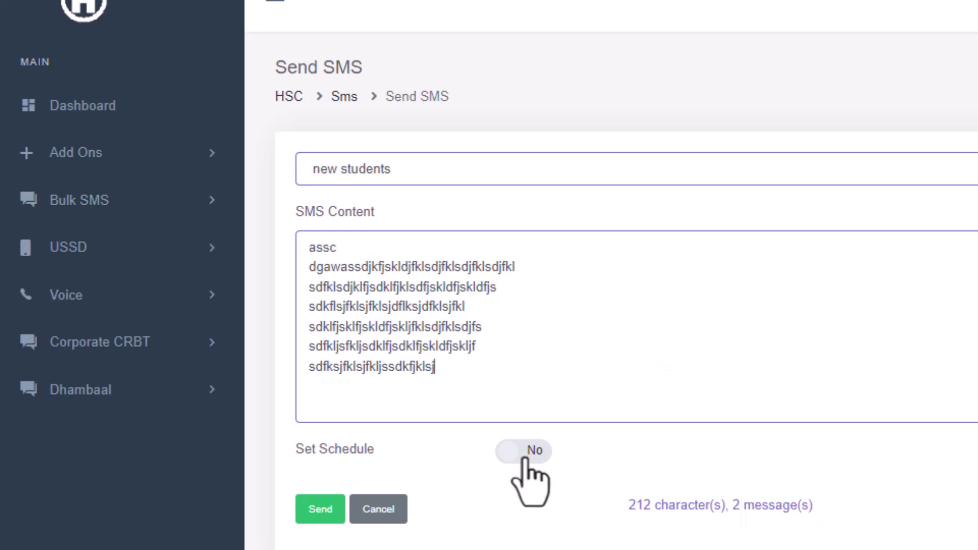
# - Replace the last three lines of the SMS content with one line of filler letters and trim the text to 160 characters
pyautogui.moveTo(311, 330); pyautogui.dragTo(456, 383)
pyautogui.press('BackSpace')
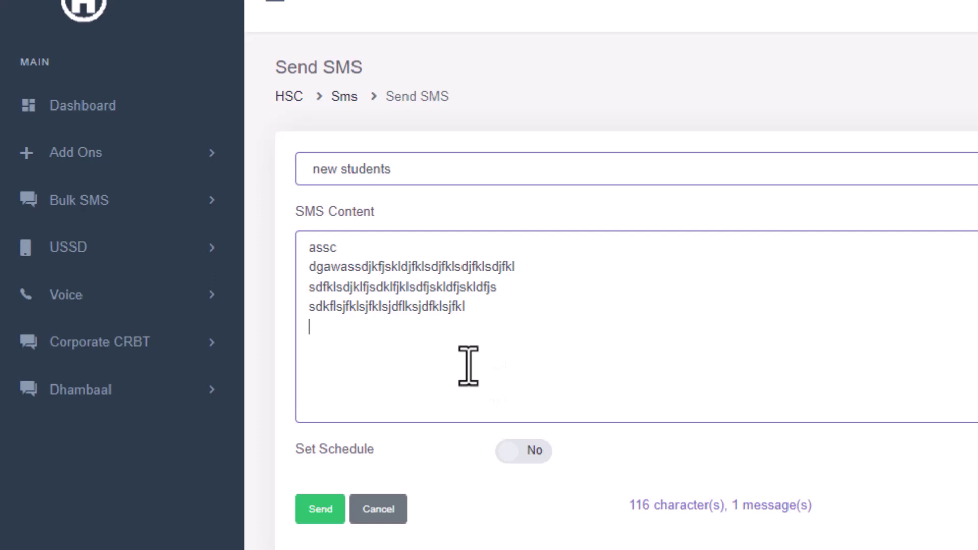
pyautogui.write('dfgdgddgd')
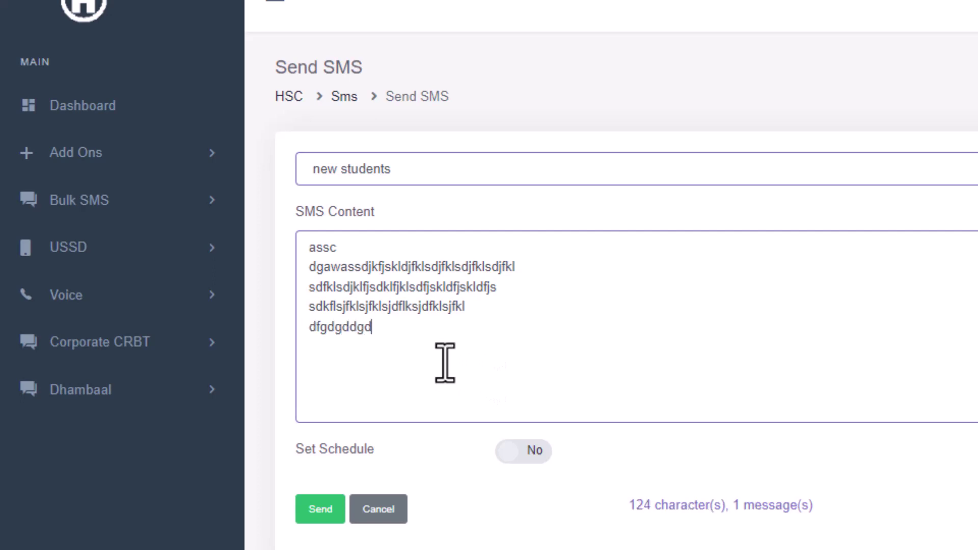
pyautogui.write('gddgdgdgdggd')
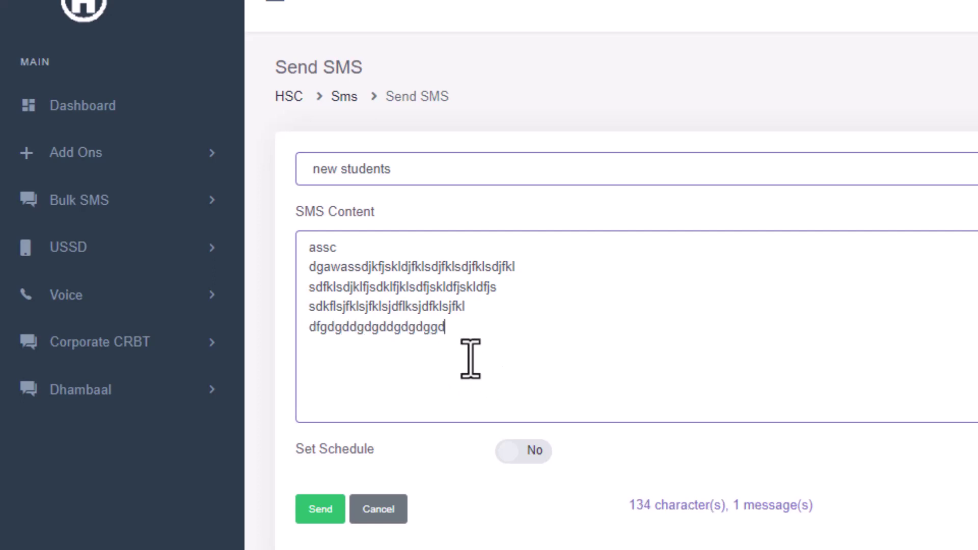
pyautogui.write('gdgdgdgdfgdg')
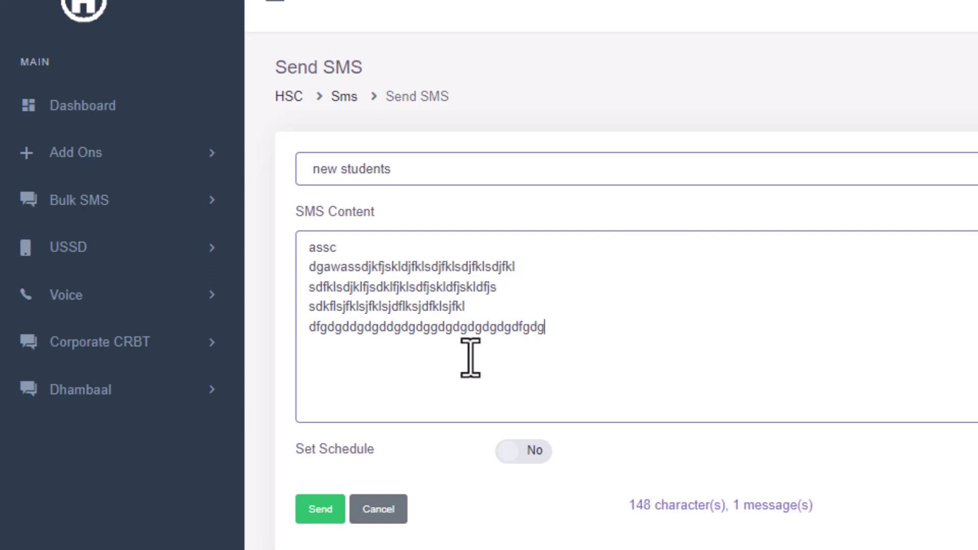
pyautogui.write('dfgdfgdfgdfg')
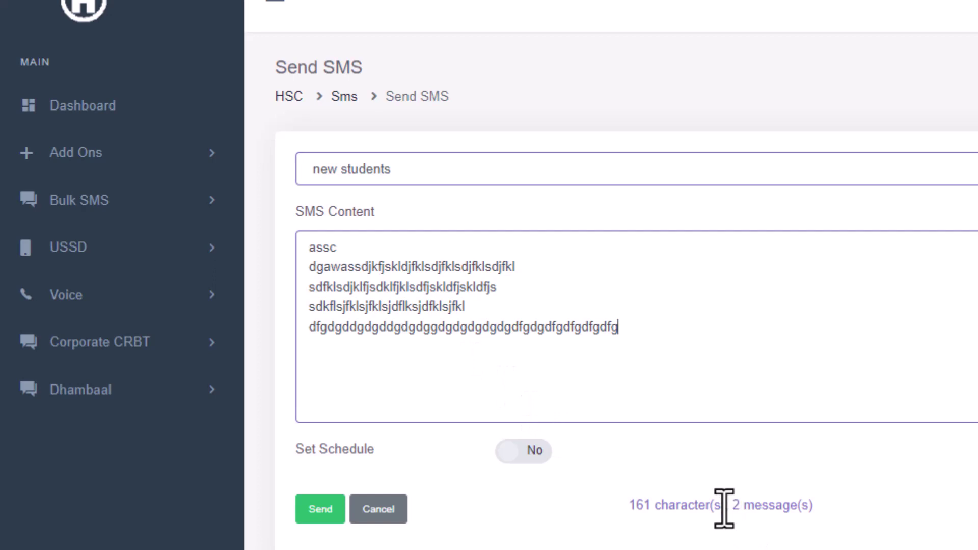
pyautogui.press('BackSpace')
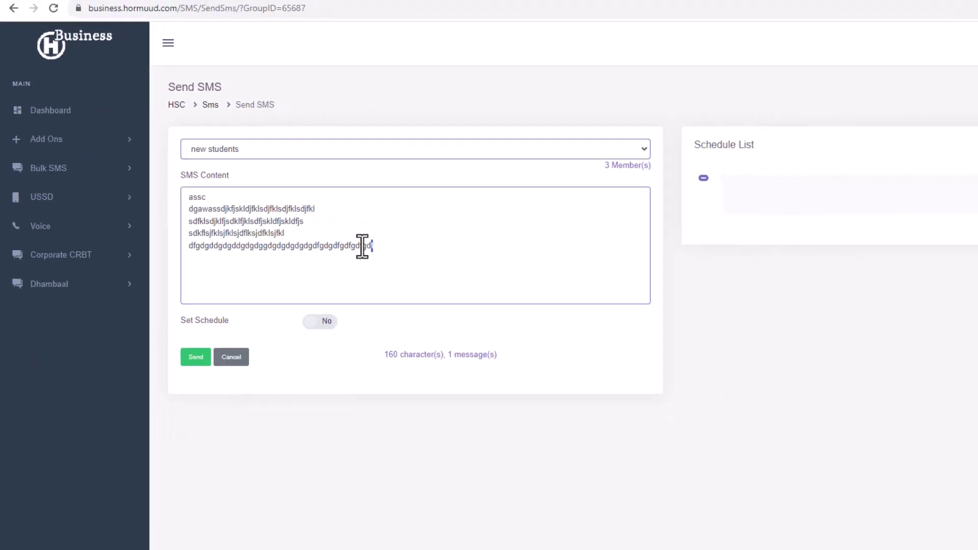
pyautogui.moveTo(617, 328); pyautogui.dragTo(308, 264)
pyautogui.moveTo(154, 191); pyautogui.dragTo(132, 159)
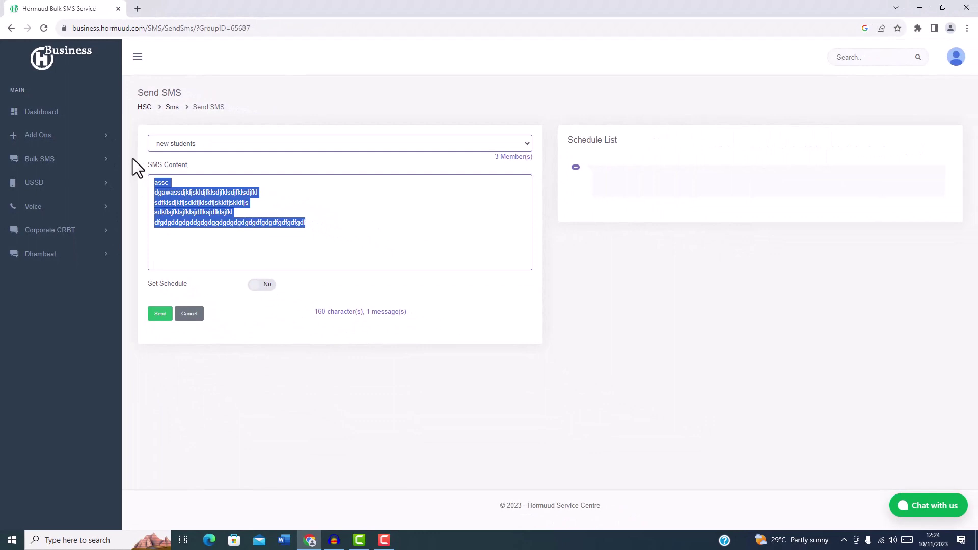
pyautogui.click(216, 203)
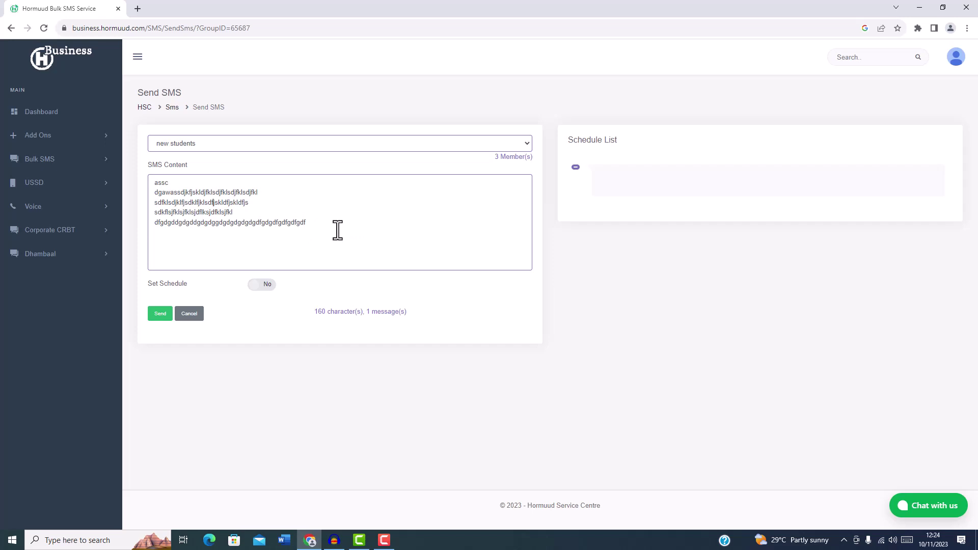
pyautogui.moveTo(304, 222); pyautogui.dragTo(123, 161)
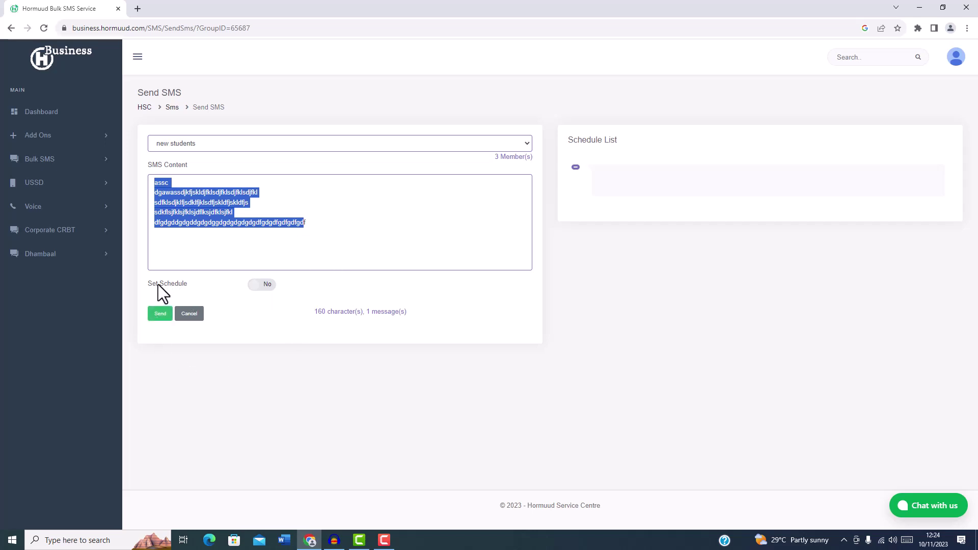
# - Try out scheduled sending of the SMS with the date 15/01/2024 and time 12:24, and switch scheduling back off
pyautogui.click(268, 285)
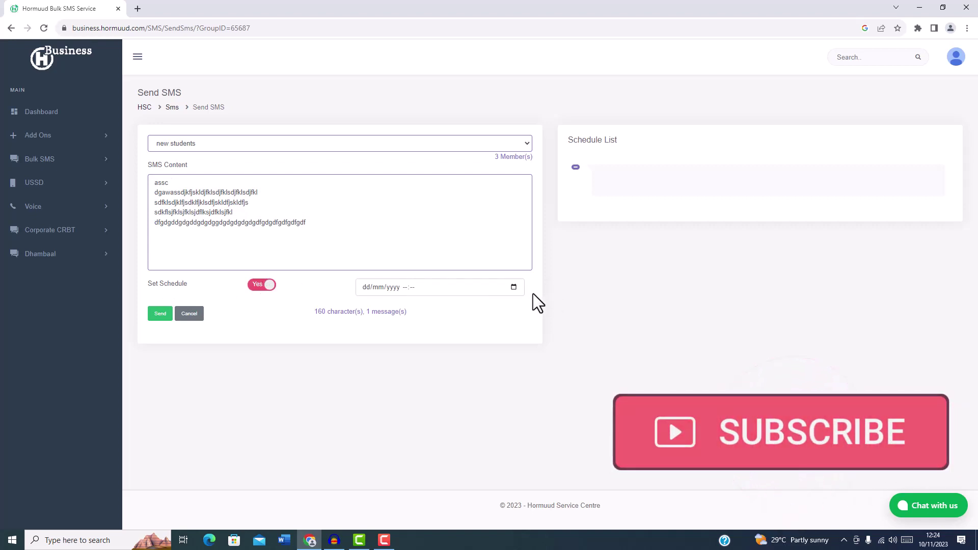
pyautogui.click(514, 288)
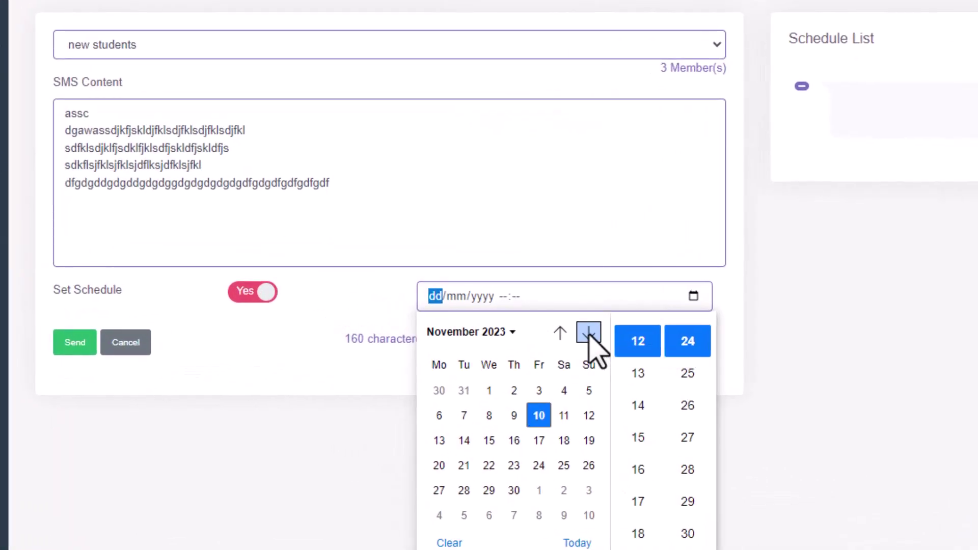
pyautogui.click(589, 334)
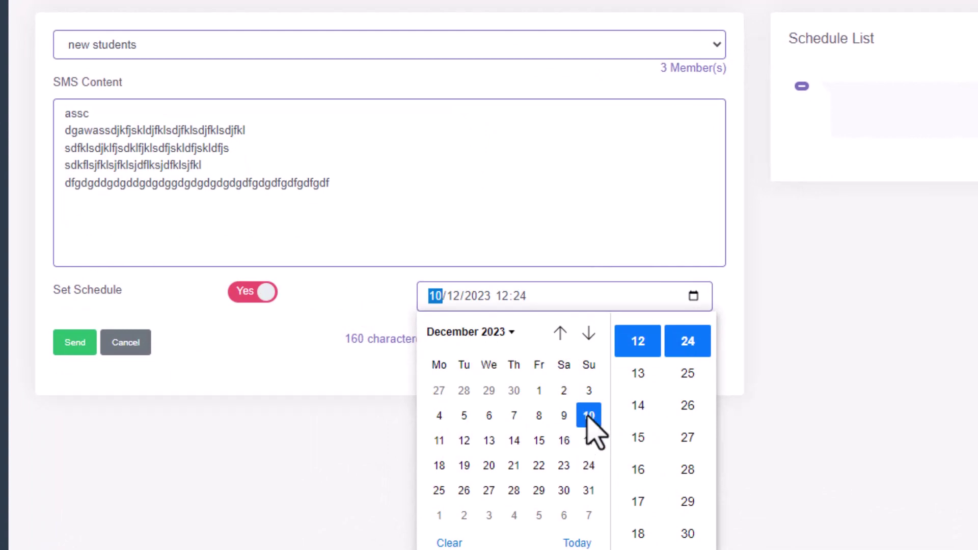
pyautogui.click(539, 442)
pyautogui.click(588, 335)
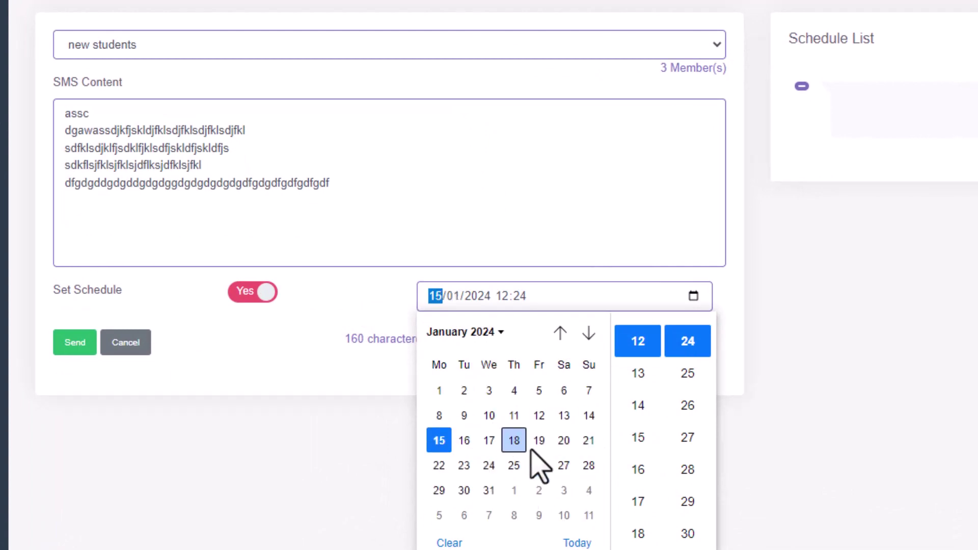
pyautogui.click(292, 361)
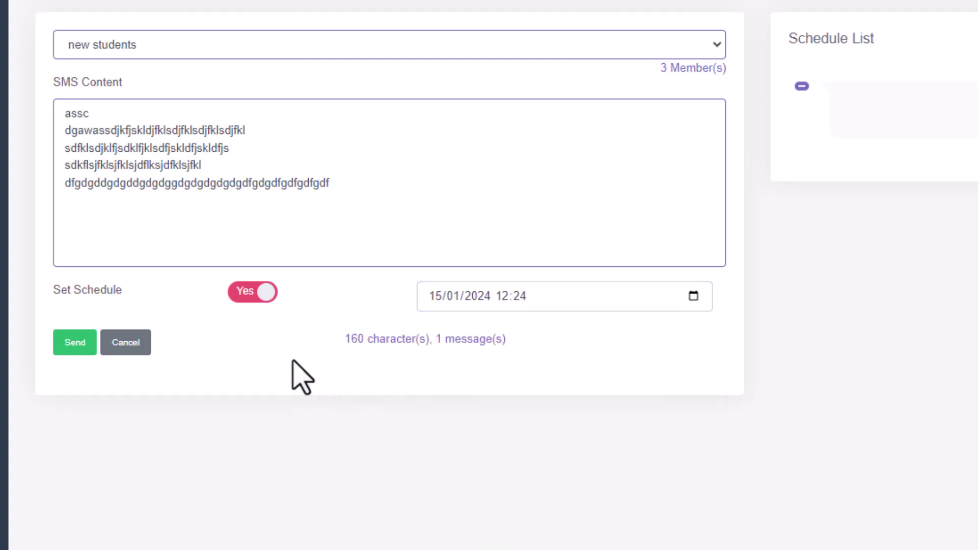
pyautogui.click(250, 292)
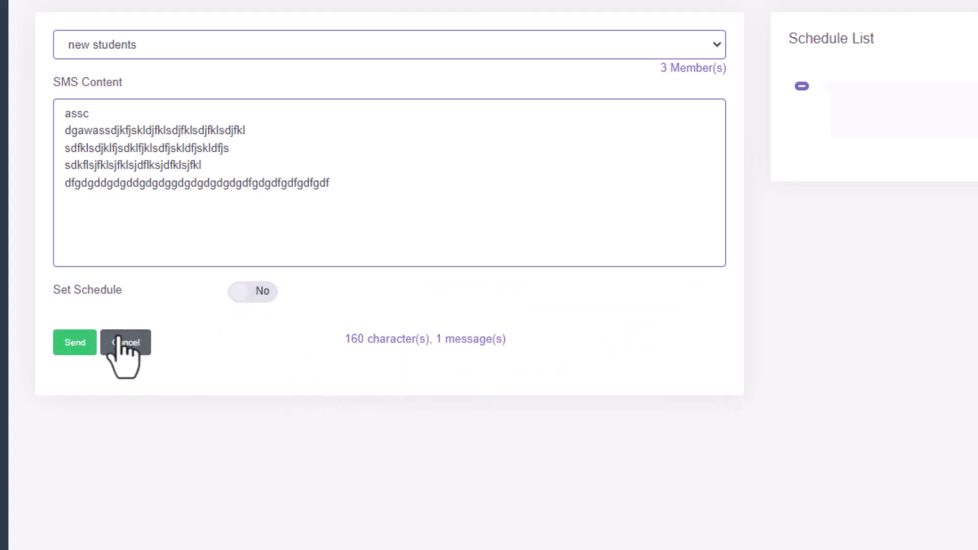